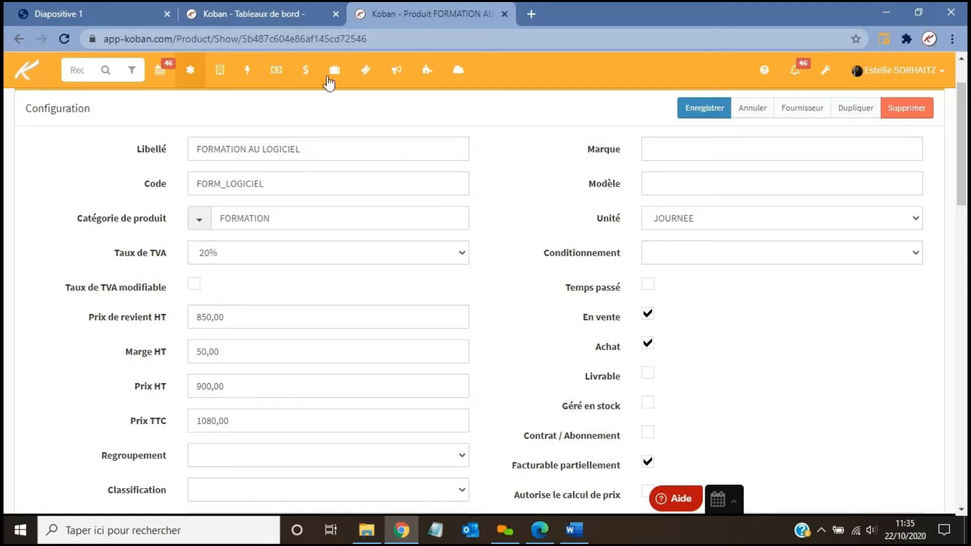
- Open the list of accounts with the Fournisseur status and look through the existing suppliers
left_click(292, 12)
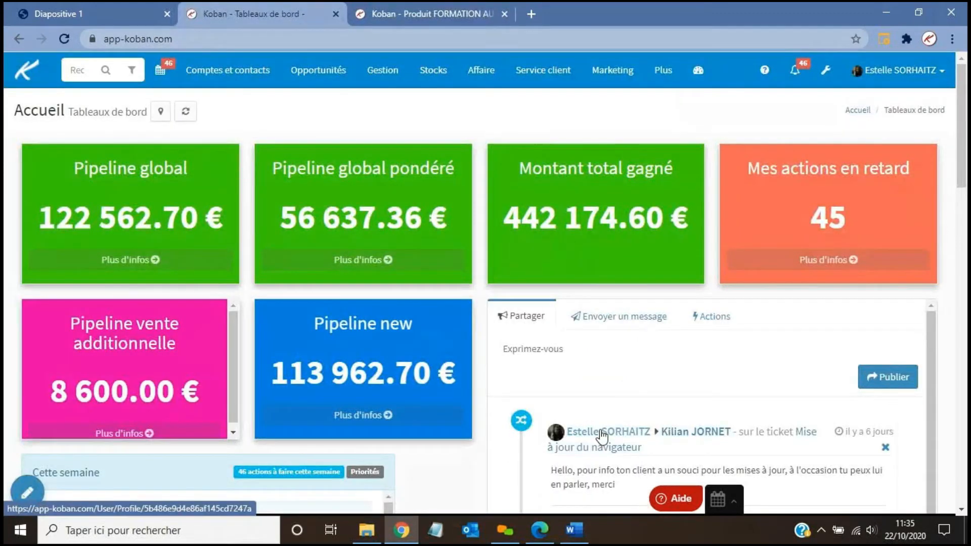
left_click(252, 80)
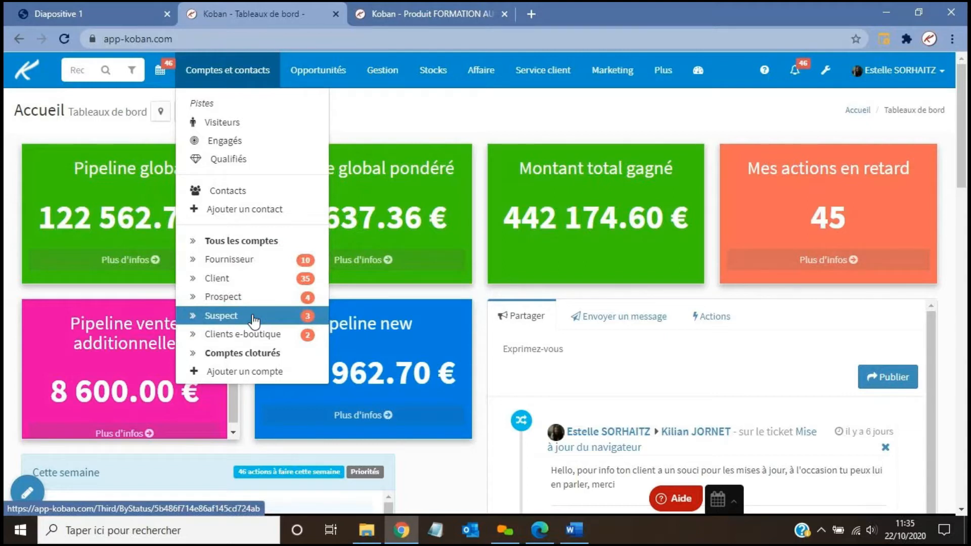
left_click(251, 263)
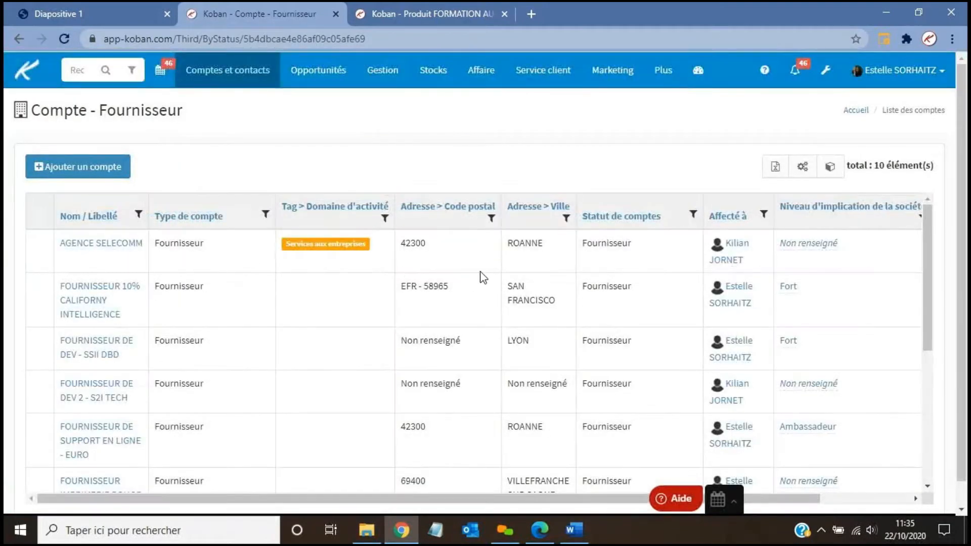
scroll(483, 277, "down", 5)
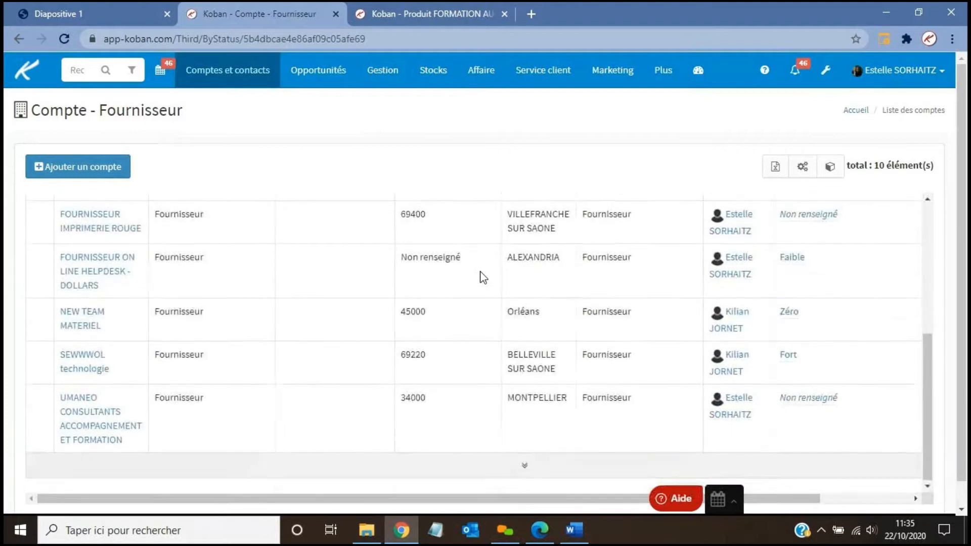
scroll(484, 277, "up", 5)
scroll(484, 277, "down", 4)
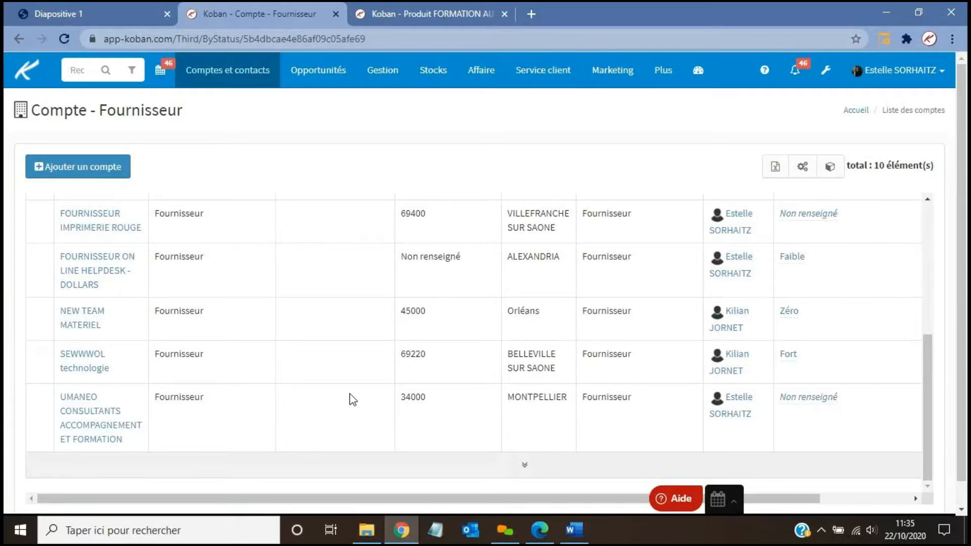
scroll(353, 400, "up", 5)
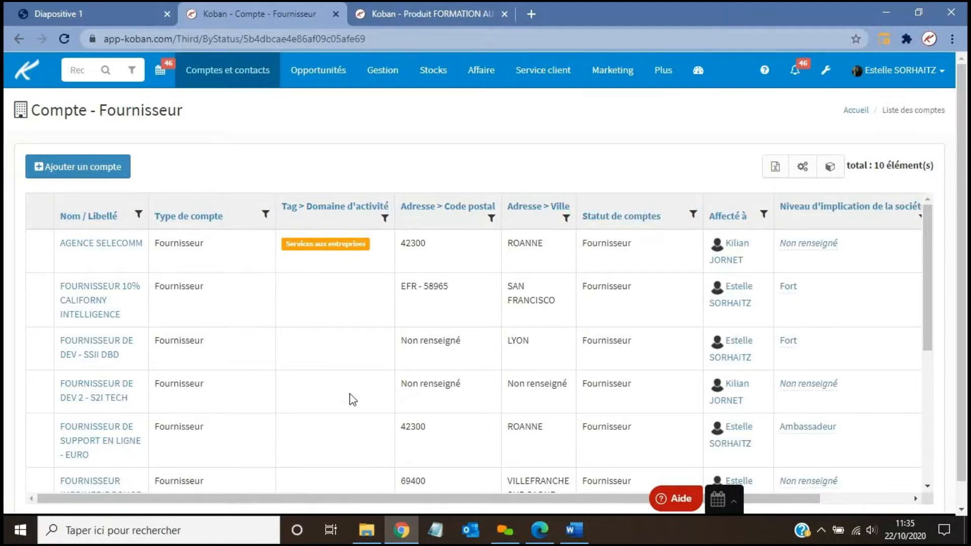
left_click(237, 80)
- Go to the account status settings (Statut de comptes) and review the defined statuses, including Fournisseur
left_click(417, 14)
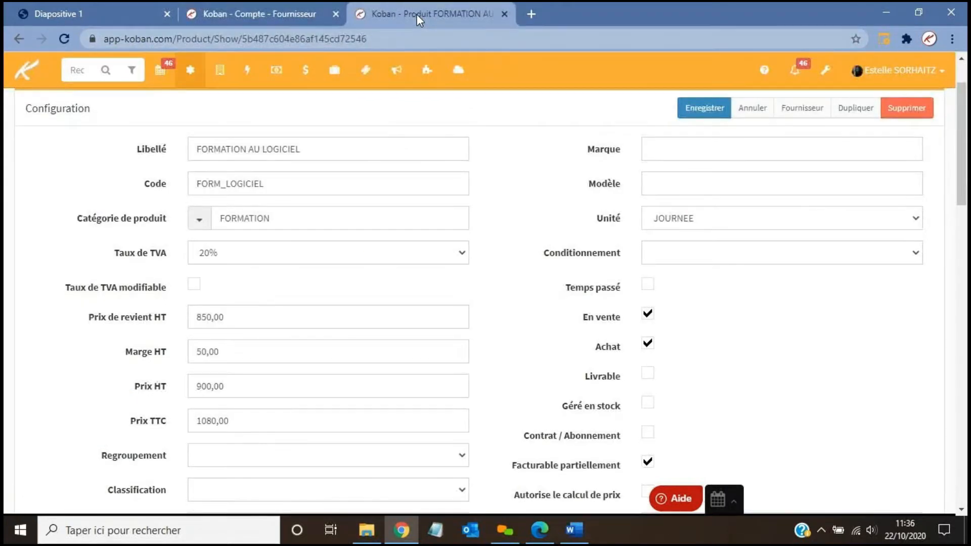
left_click(220, 76)
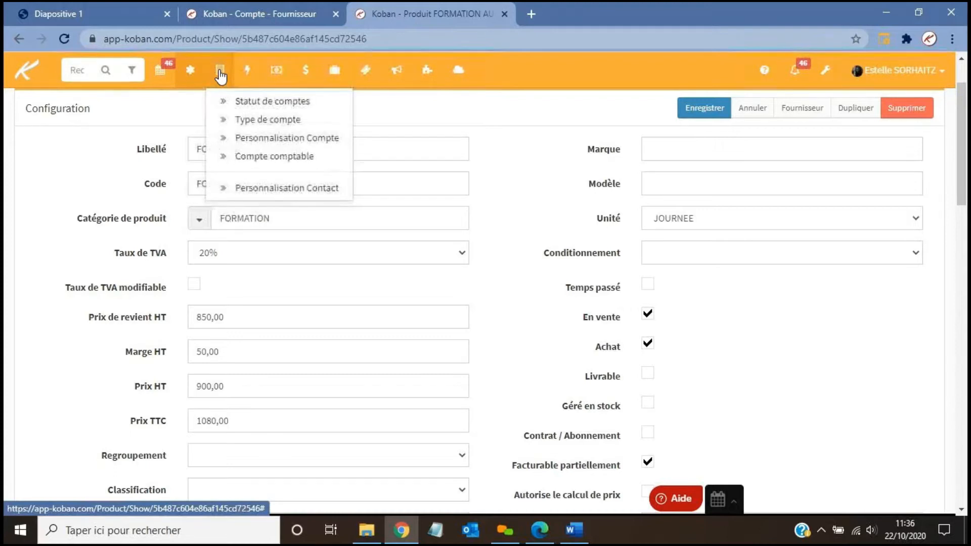
left_click(264, 105)
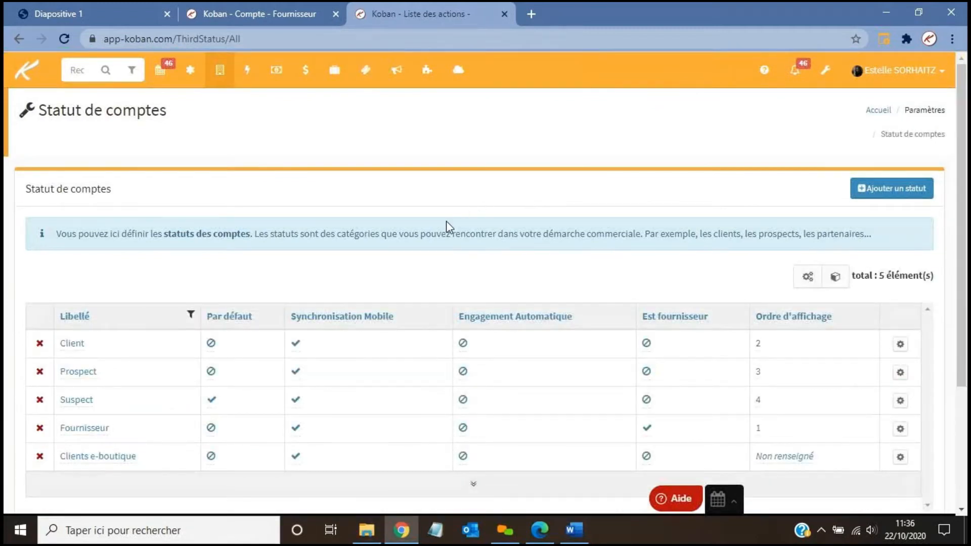
scroll(446, 221, "down", 1)
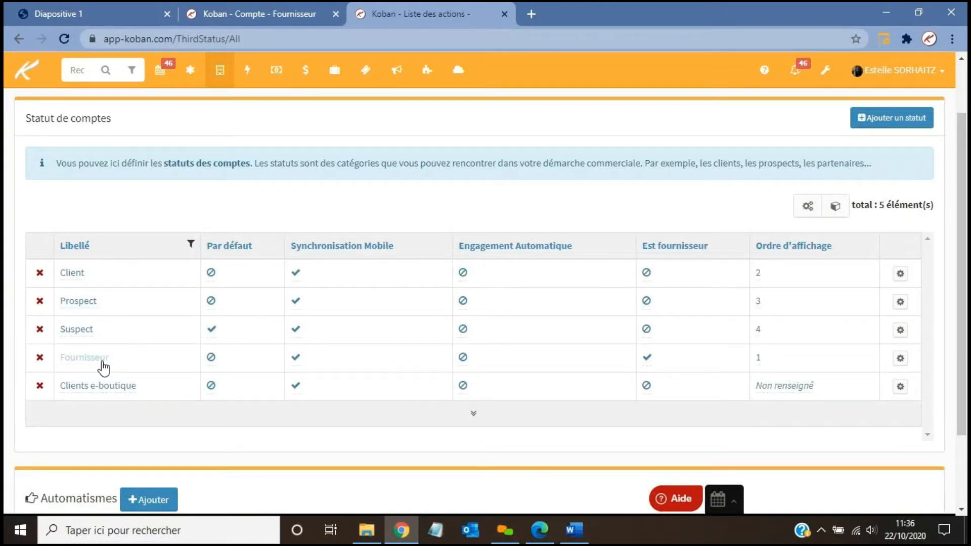
scroll(641, 420, "up", 1)
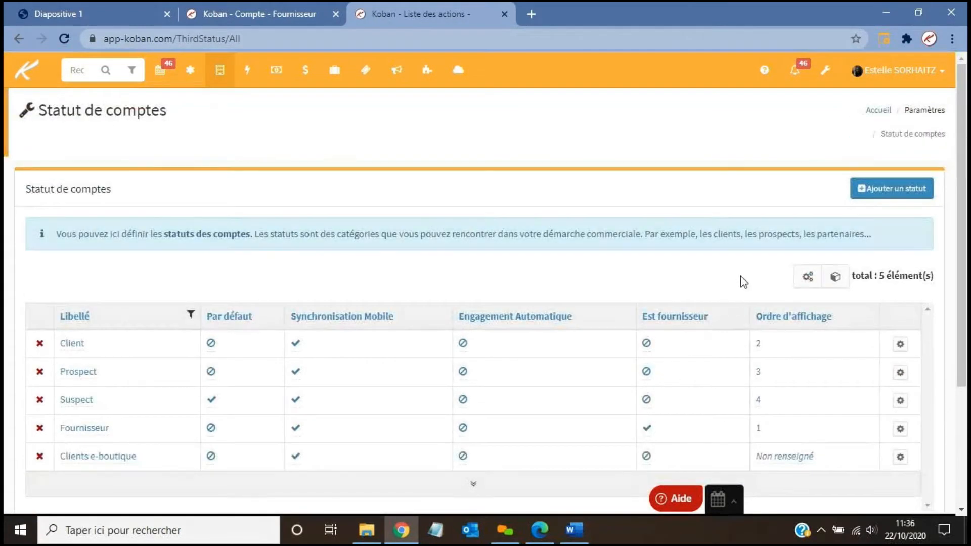
left_click(889, 188)
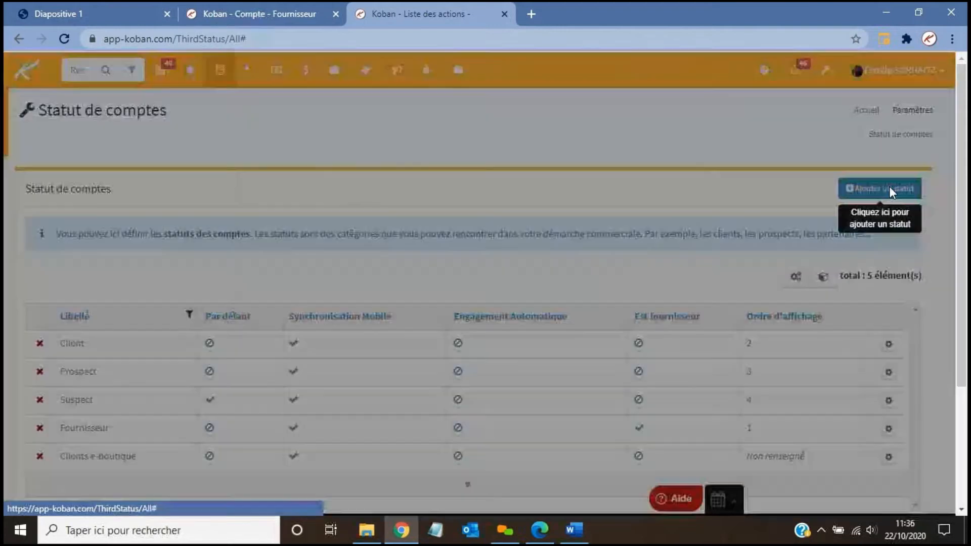
type("fournisseur")
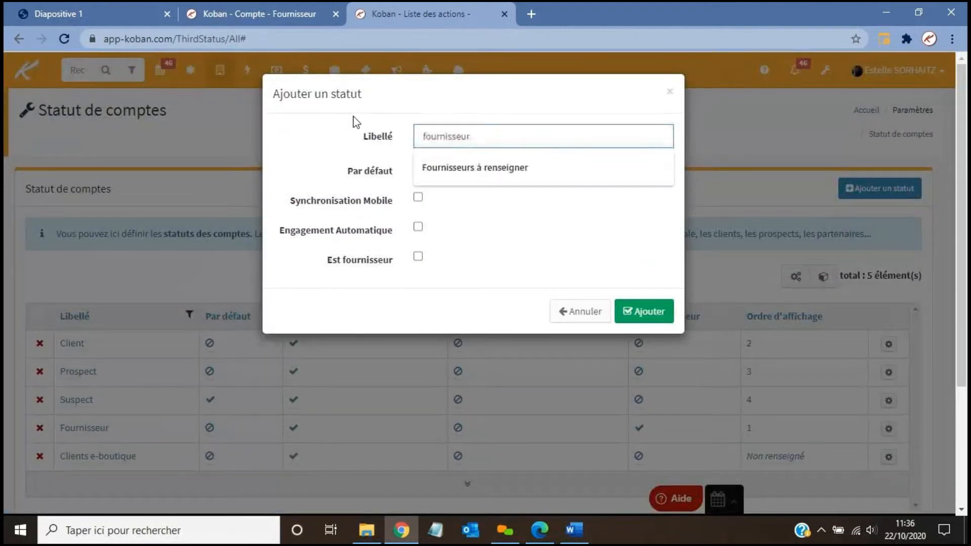
left_click(311, 156)
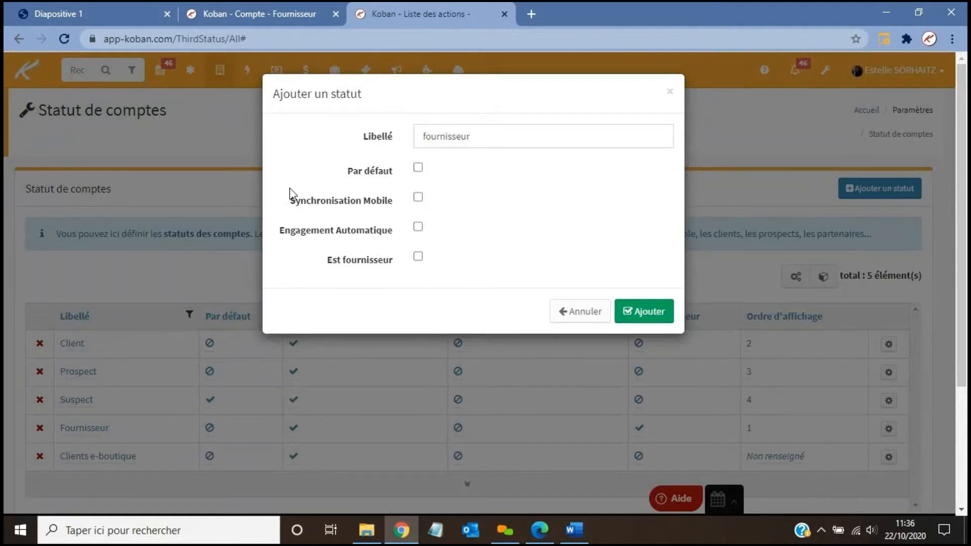
left_click(418, 257)
left_click(670, 92)
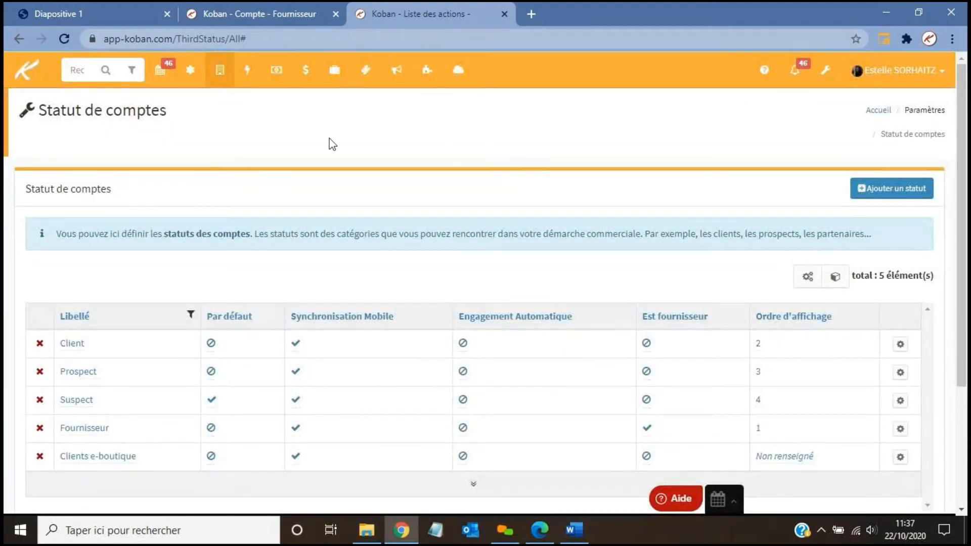
- From the Fournisseur accounts list, start a new account and set its account type to Fournisseur
left_click(260, 16)
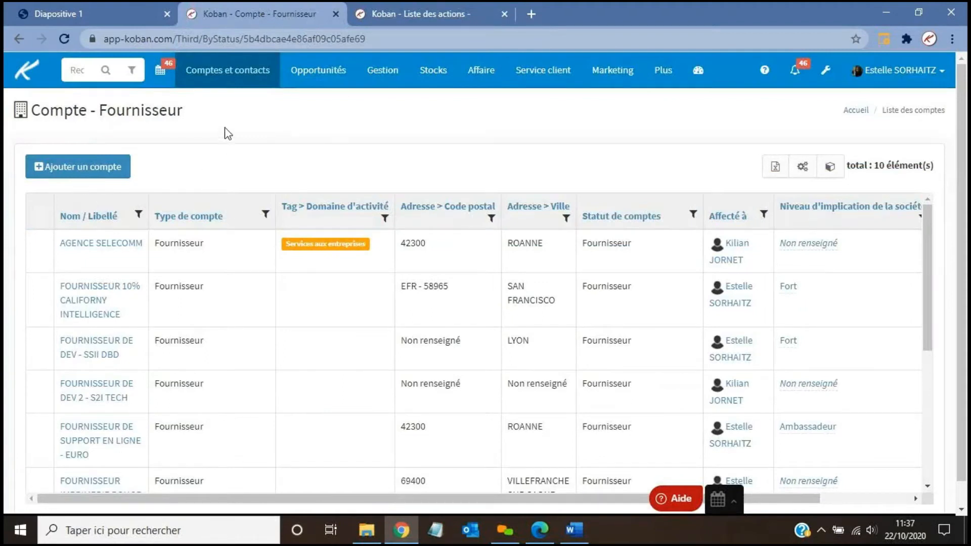
left_click(233, 76)
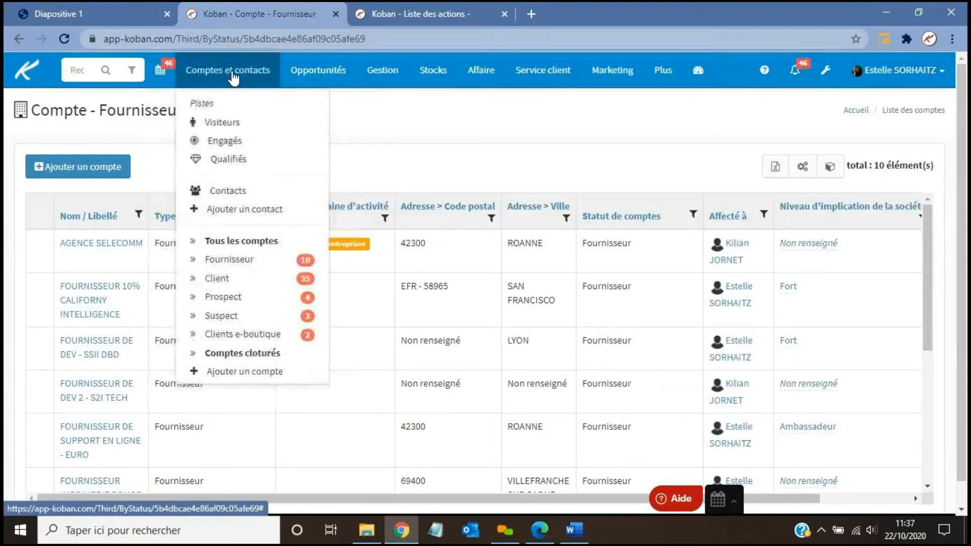
left_click(228, 260)
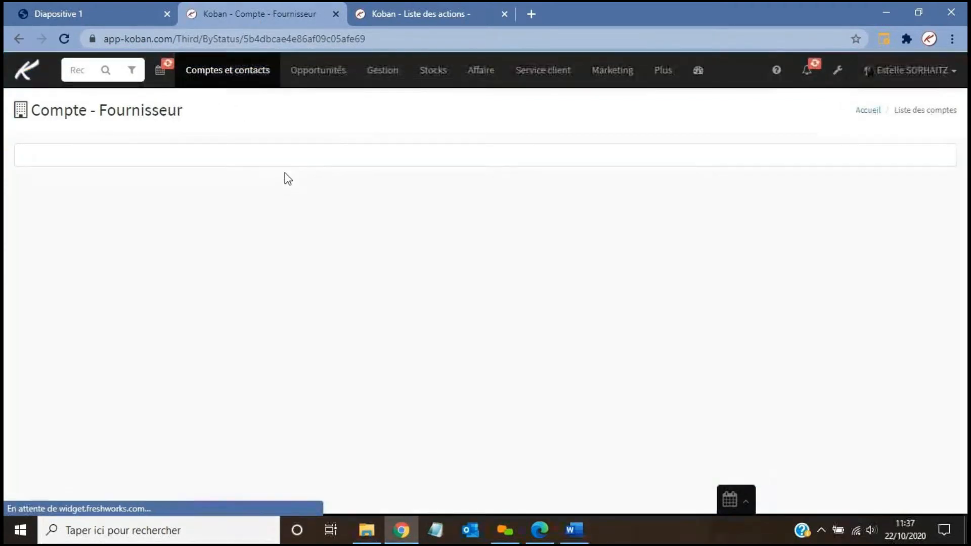
left_click(97, 167)
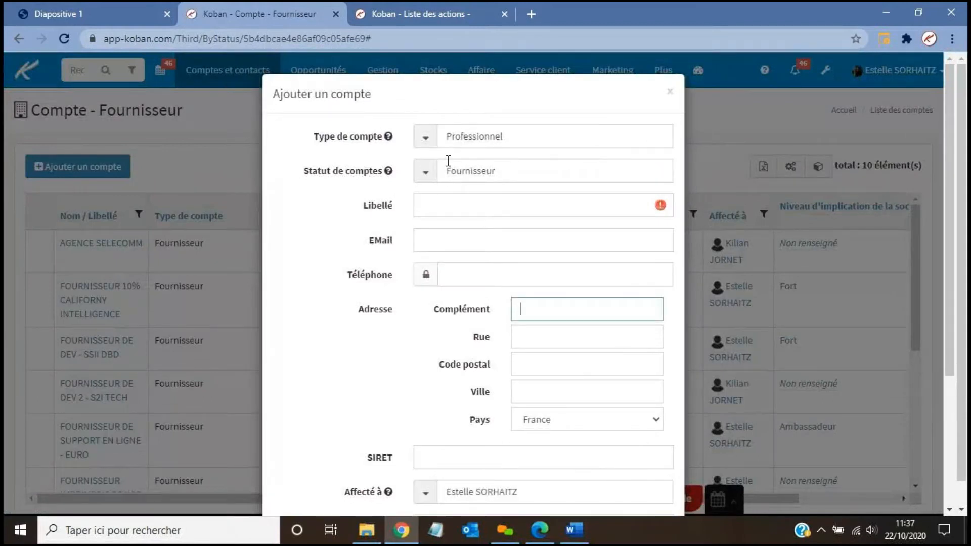
left_click(436, 135)
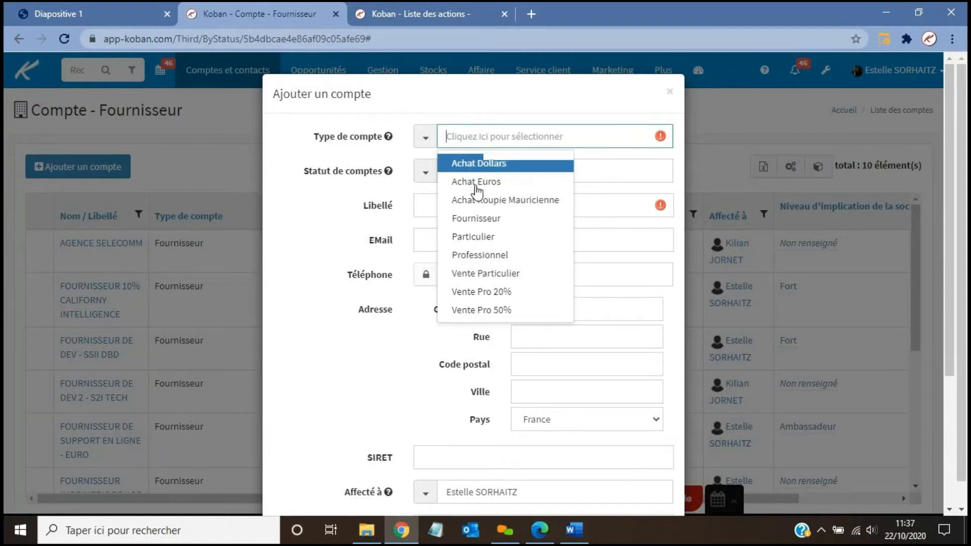
left_click(476, 218)
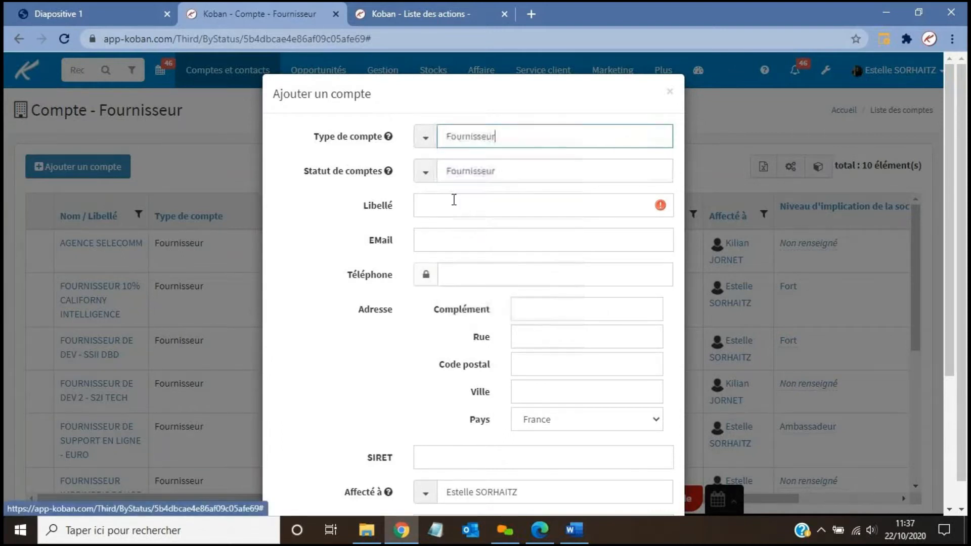
- Enter "ROUGE VERT FOURNISSEUR" as the new account's Libellé
left_click(462, 202)
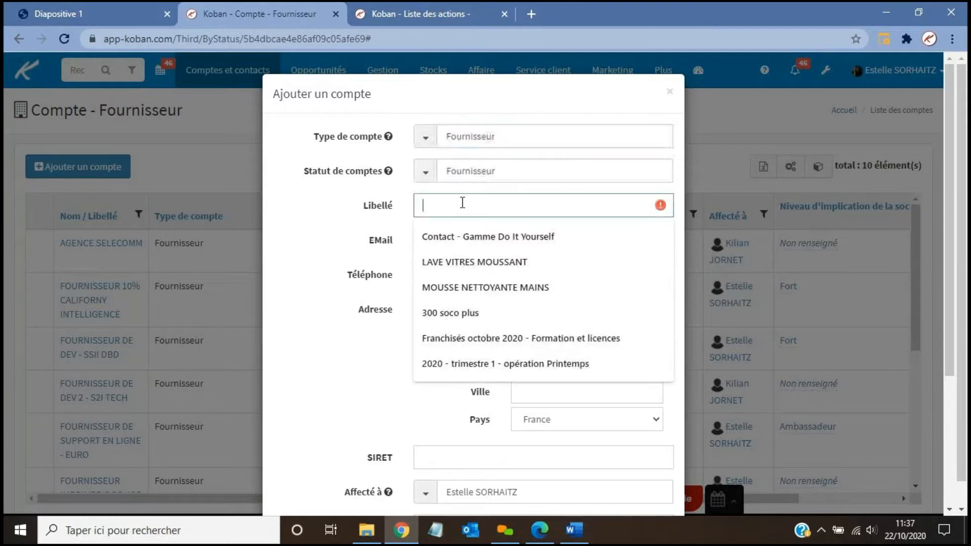
type("ROUGE VER")
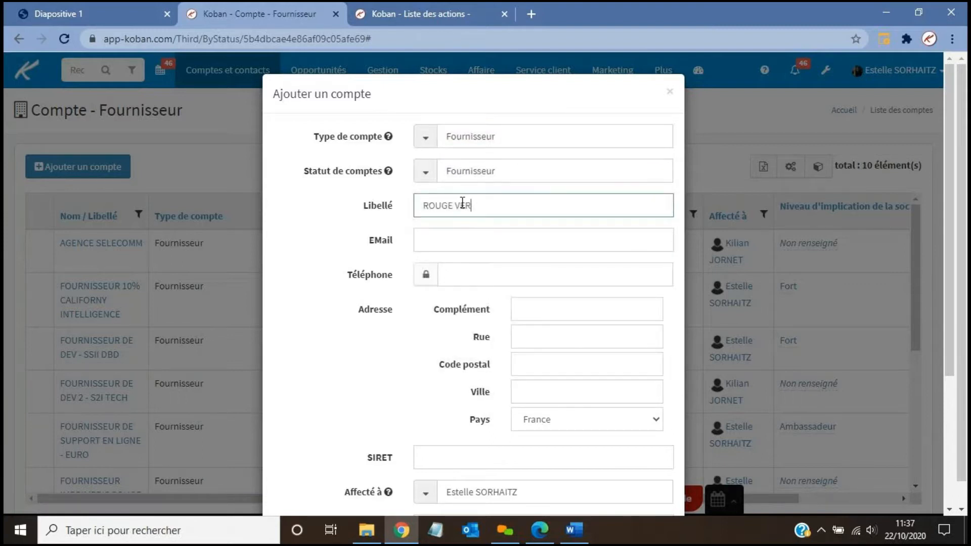
type("T FOURNISSUER")
key("BackSpace")
key("BackSpace")
key("BackSpace")
type("EUR")
- Set the account's Domaine d'activité to Editeur de logiciel, and add the account and open its page
scroll(393, 245, "down", 2)
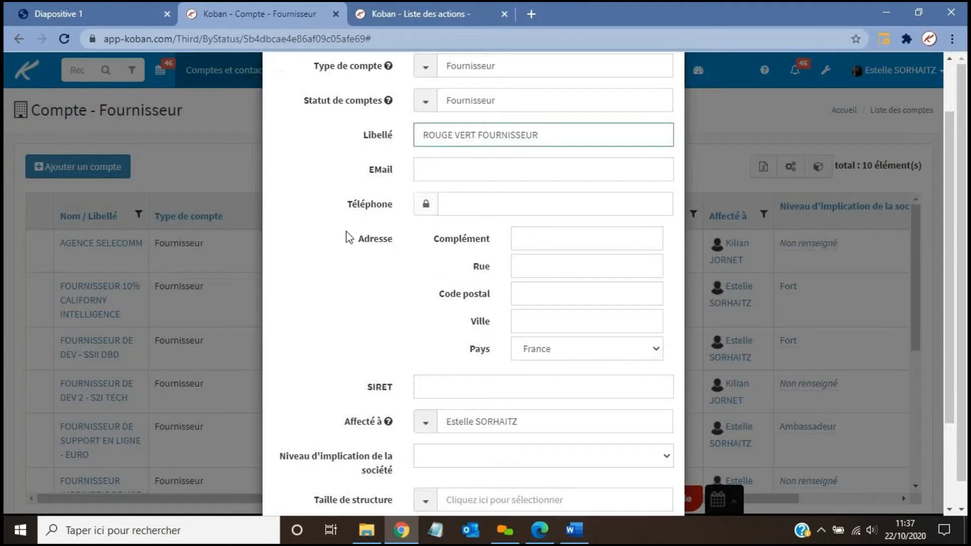
scroll(348, 237, "down", 3)
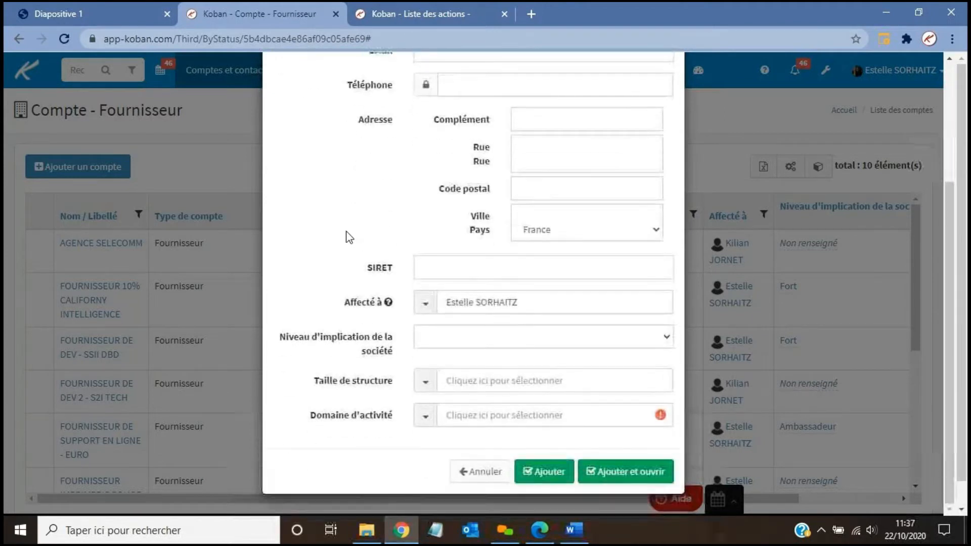
left_click(468, 415)
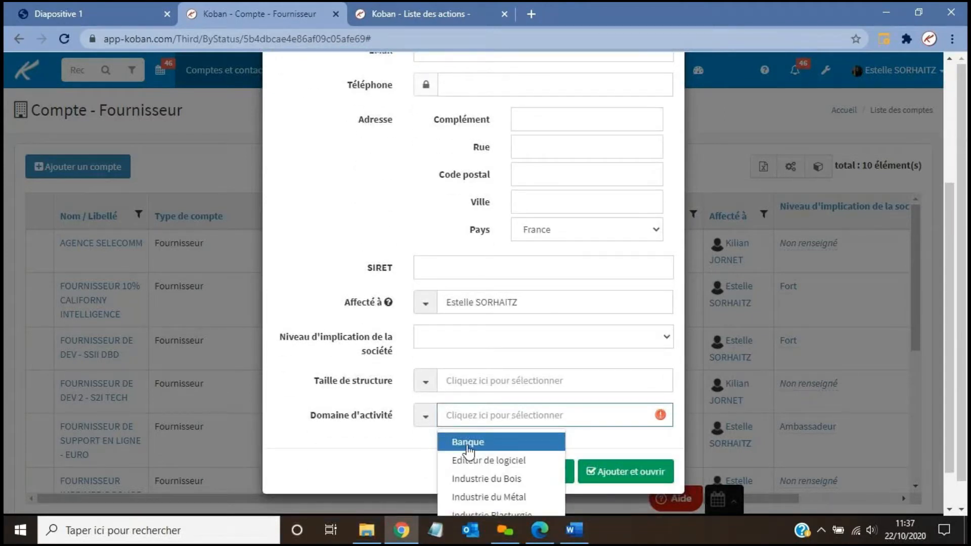
left_click(465, 460)
scroll(354, 412, "up", 5)
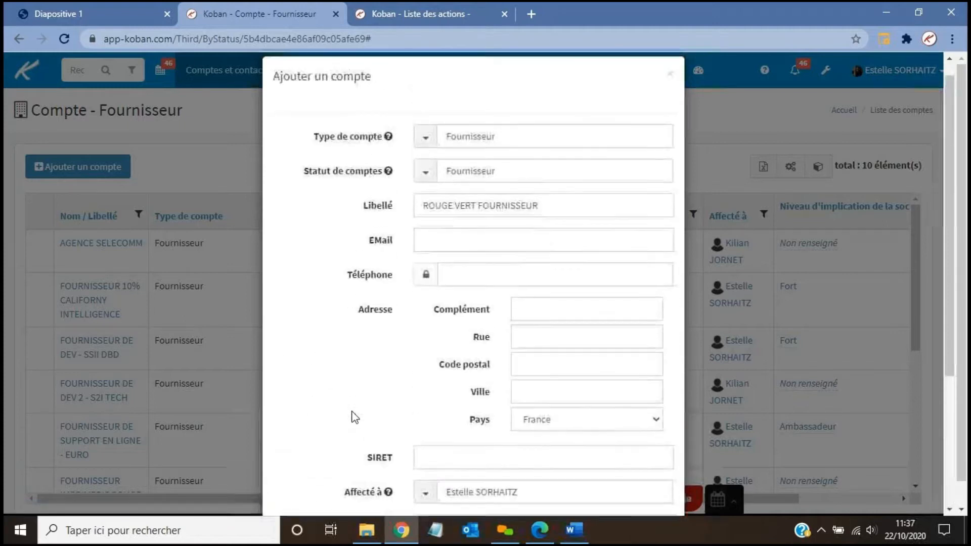
scroll(354, 416, "down", 3)
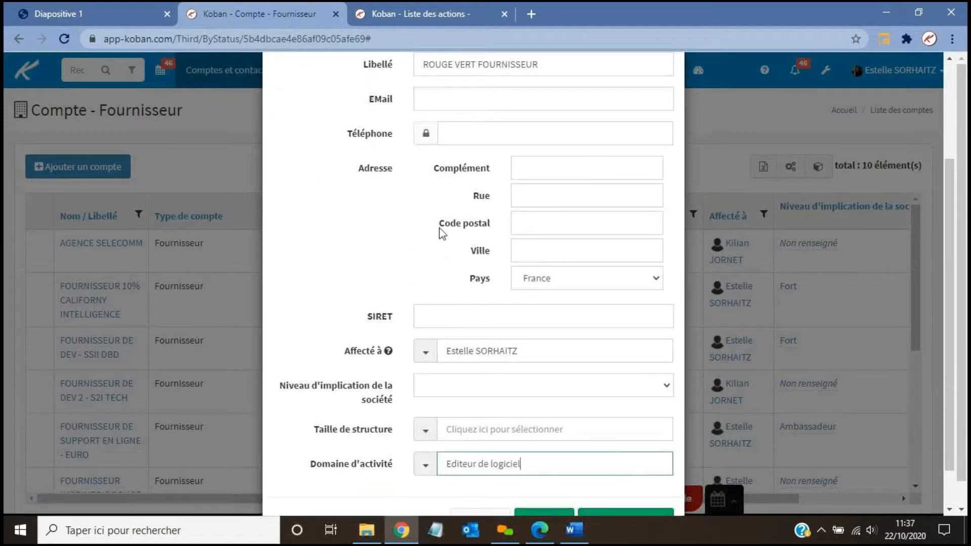
scroll(356, 298, "down", 1)
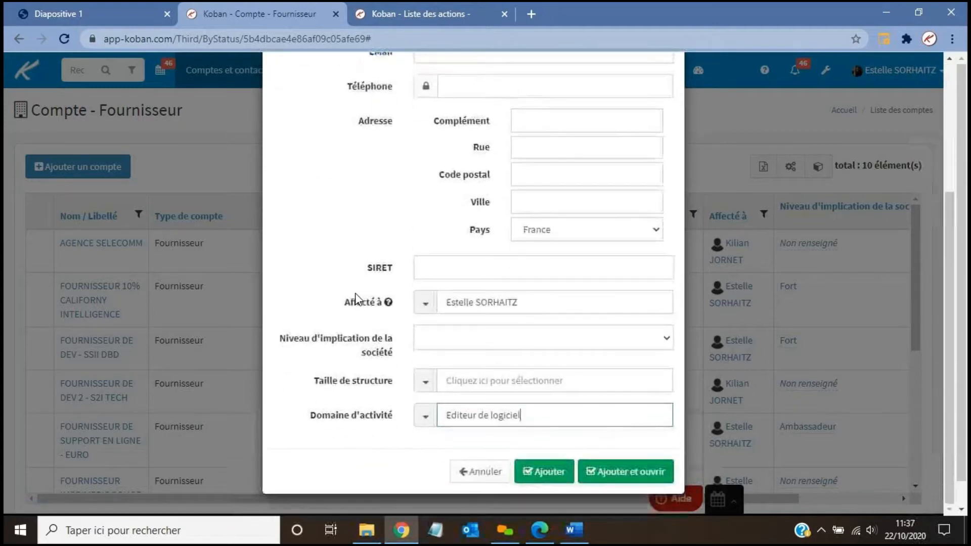
left_click(605, 472)
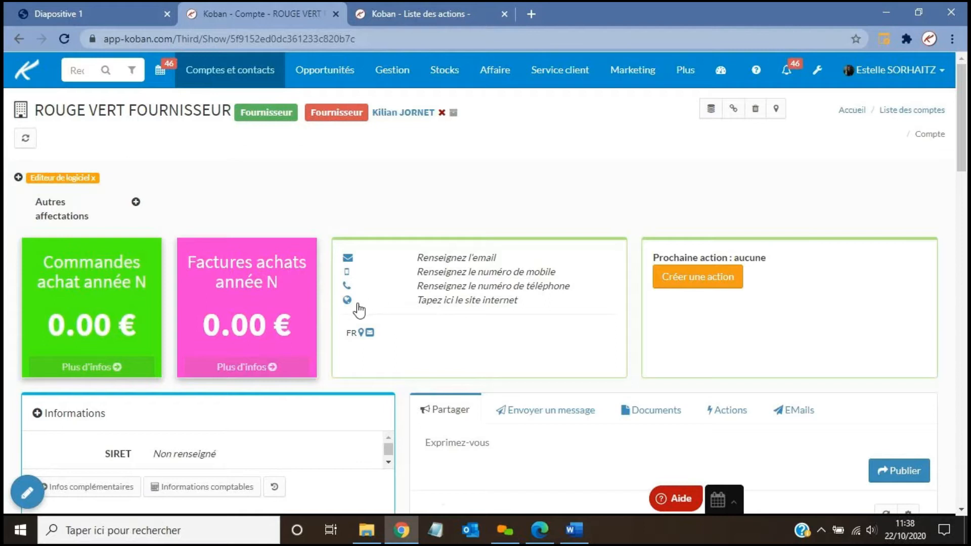
- Look over the sections of the ROUGE VERT FOURNISSEUR account page and return to the account status settings
scroll(360, 310, "down", 1)
scroll(359, 311, "down", 5)
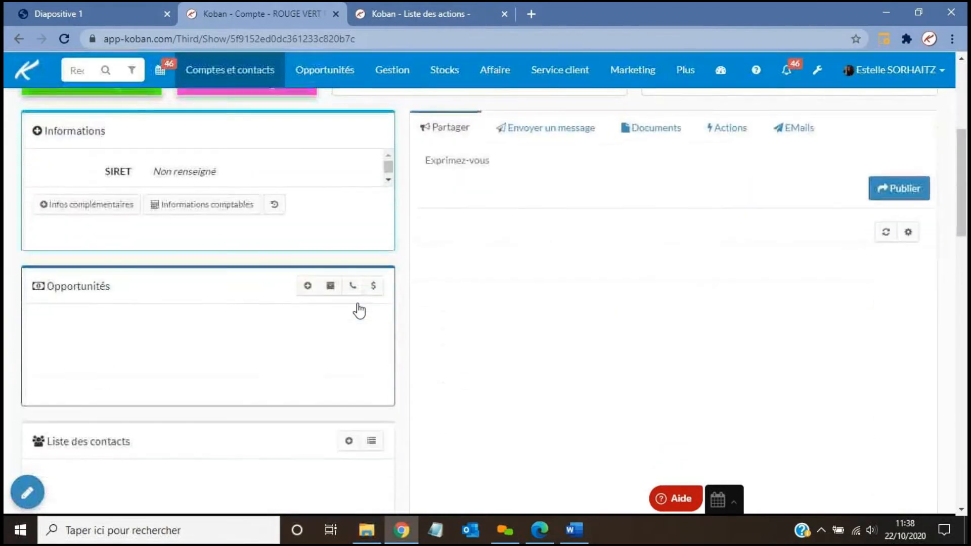
scroll(359, 311, "down", 1)
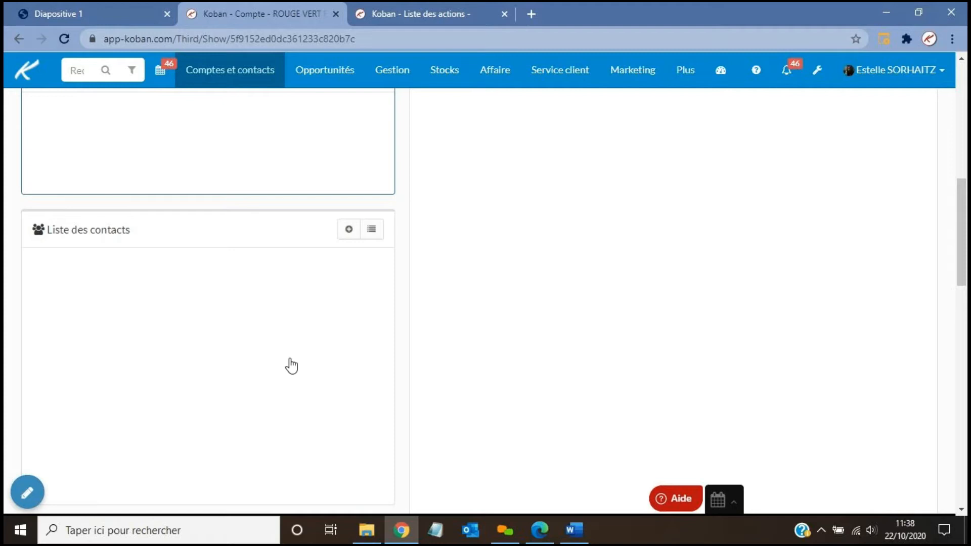
scroll(292, 365, "up", 2)
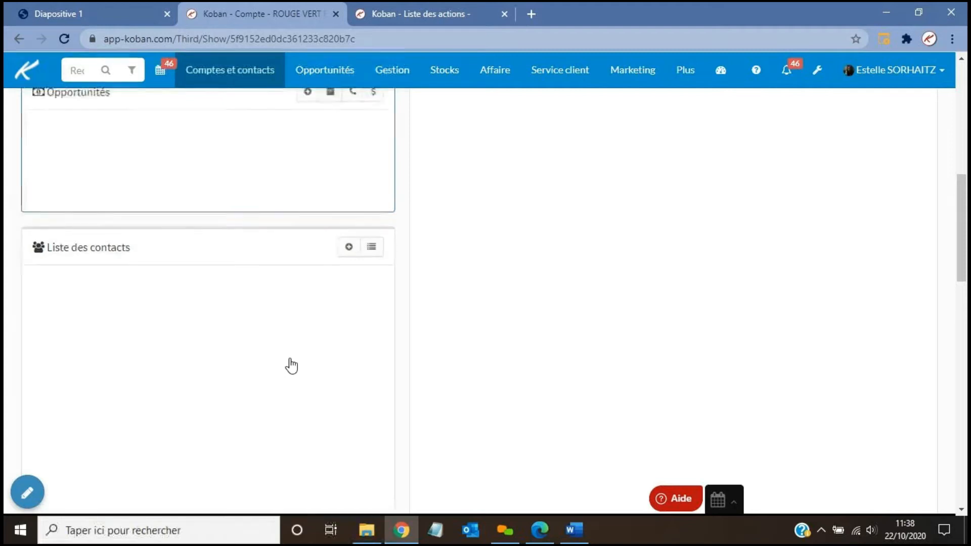
scroll(291, 365, "up", 8)
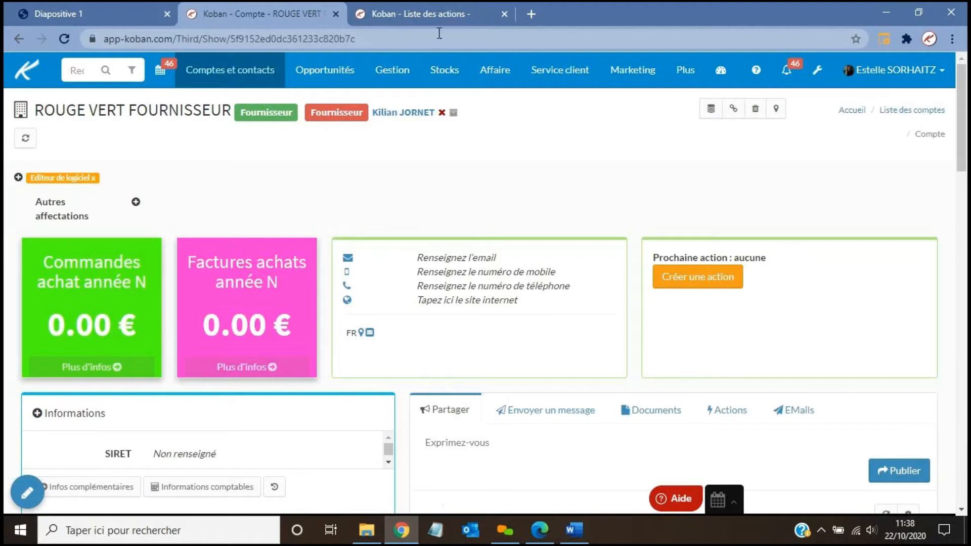
left_click(423, 9)
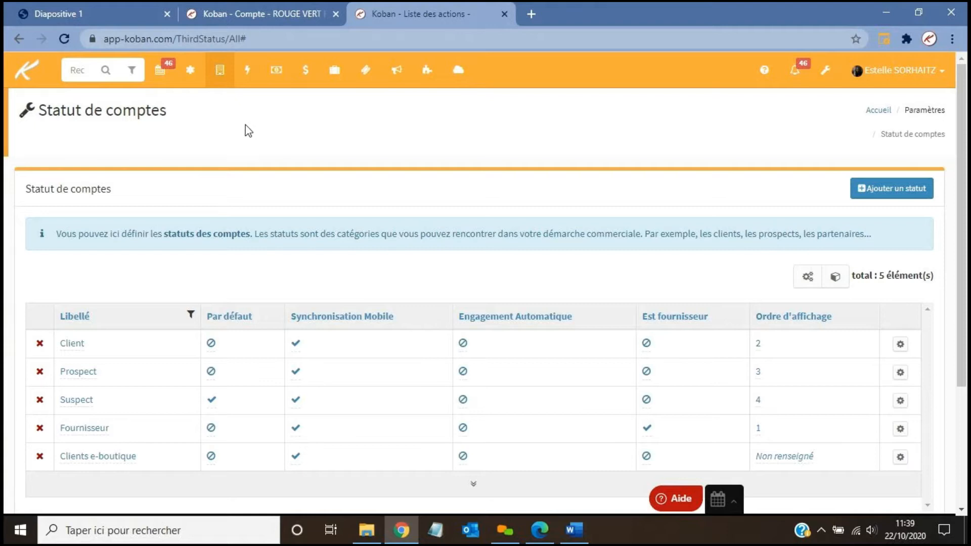
- Open the FORMATION AU LOGICIEL product from the product settings and display its list of suppliers
left_click(191, 75)
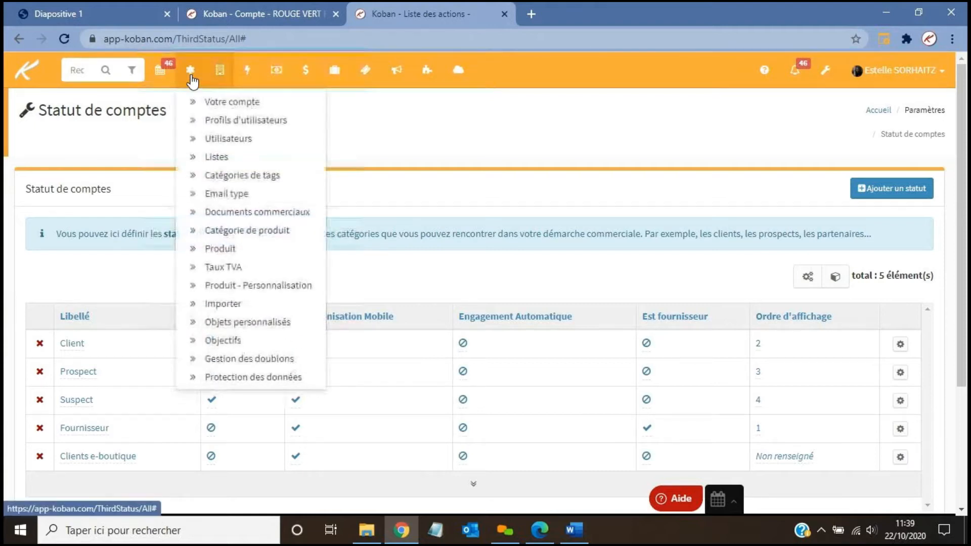
left_click(236, 248)
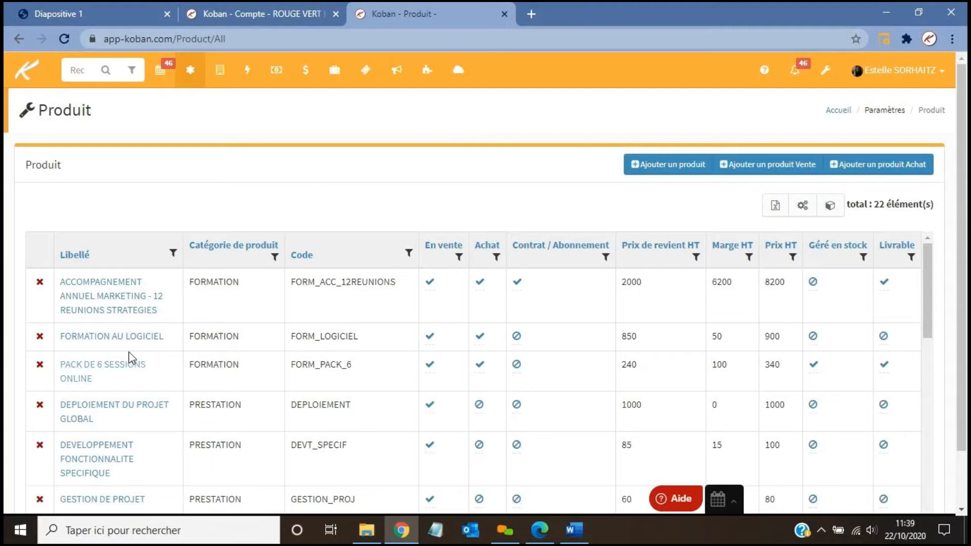
left_click(130, 338)
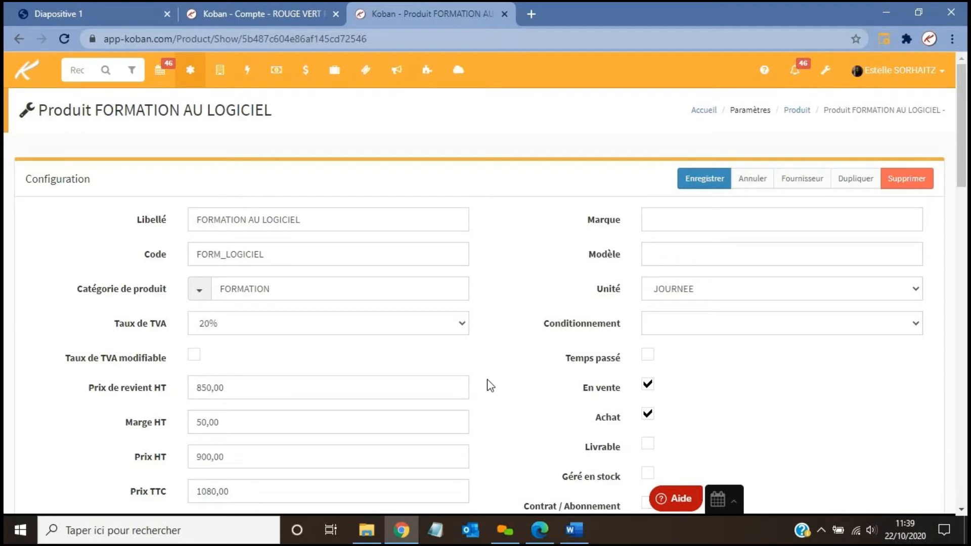
left_click(801, 184)
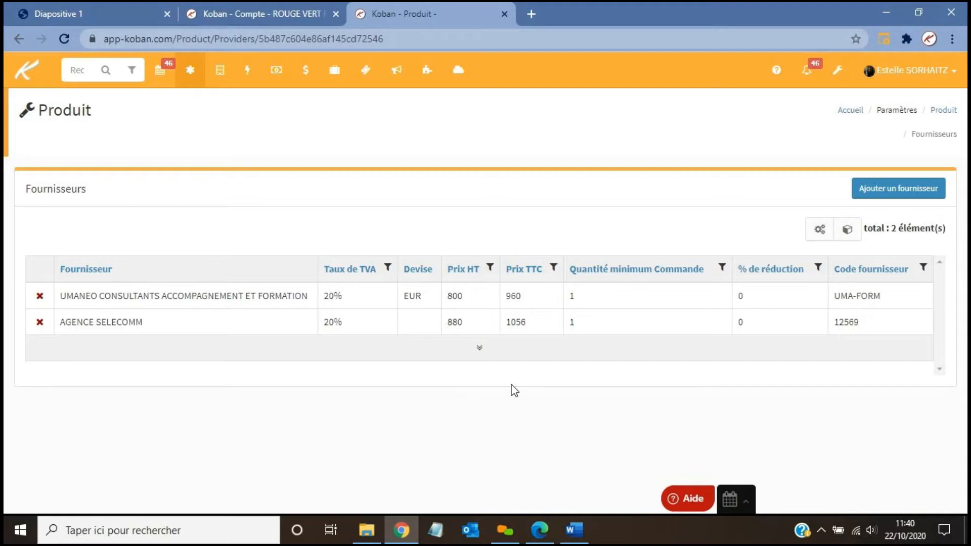
- Start adding a supplier to the product, choosing ROUGE VERT FOURNISSEUR with a Taux de TVA of 20%
left_click(892, 190)
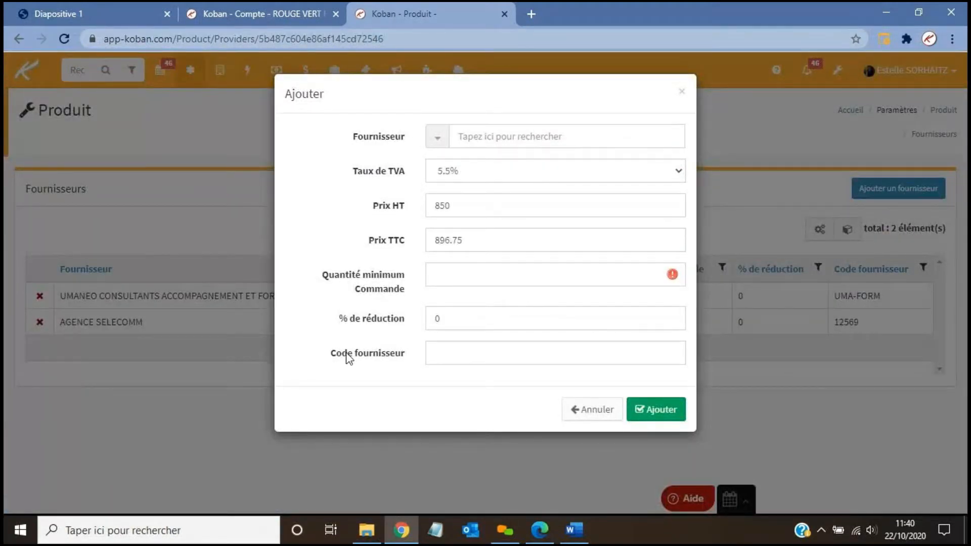
left_click(505, 137)
type("R")
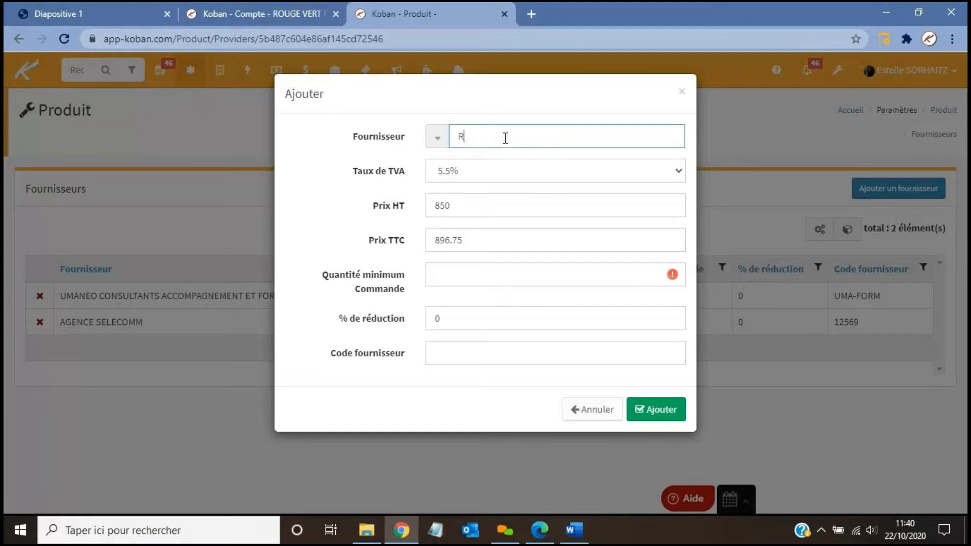
type("OUGE")
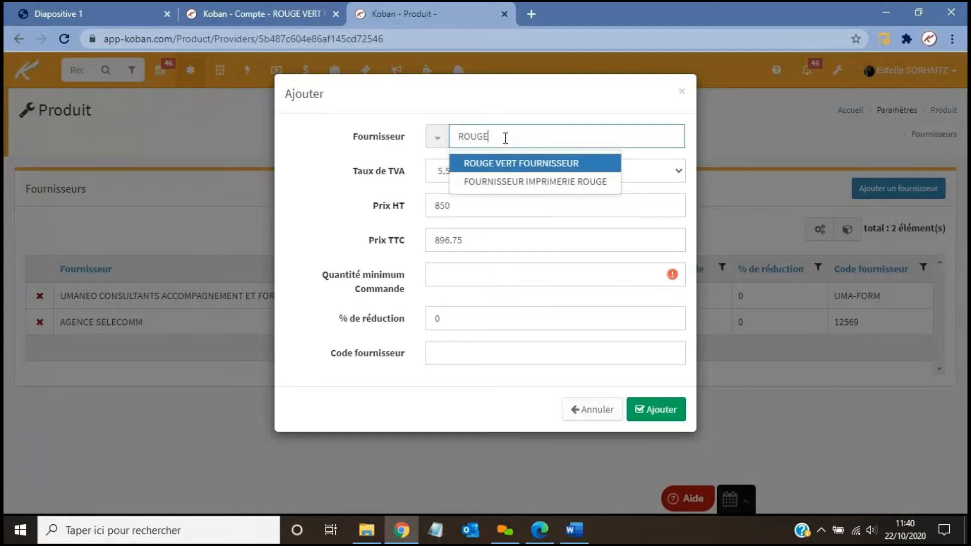
left_click(505, 165)
left_click(485, 173)
left_click(469, 205)
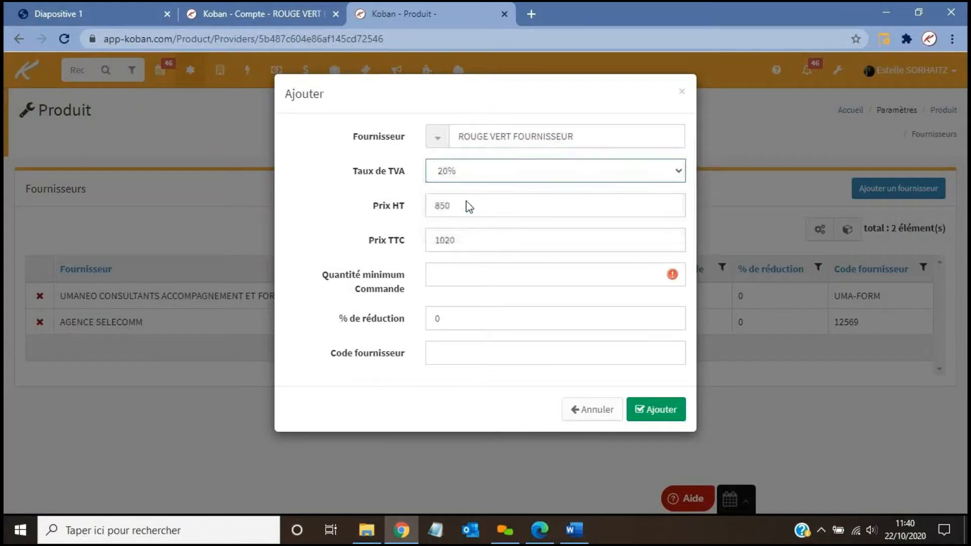
- Set the supplier's Prix HT to 820, minimum order quantity to 1 and Code fournisseur to RV125, and add it to the product
left_click_drag(471, 211, 420, 219)
type("820")
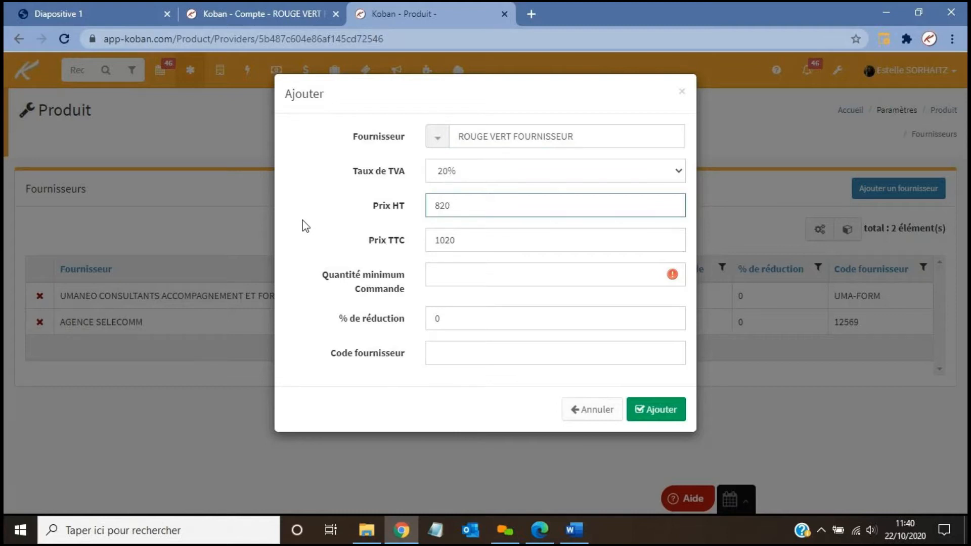
left_click(321, 213)
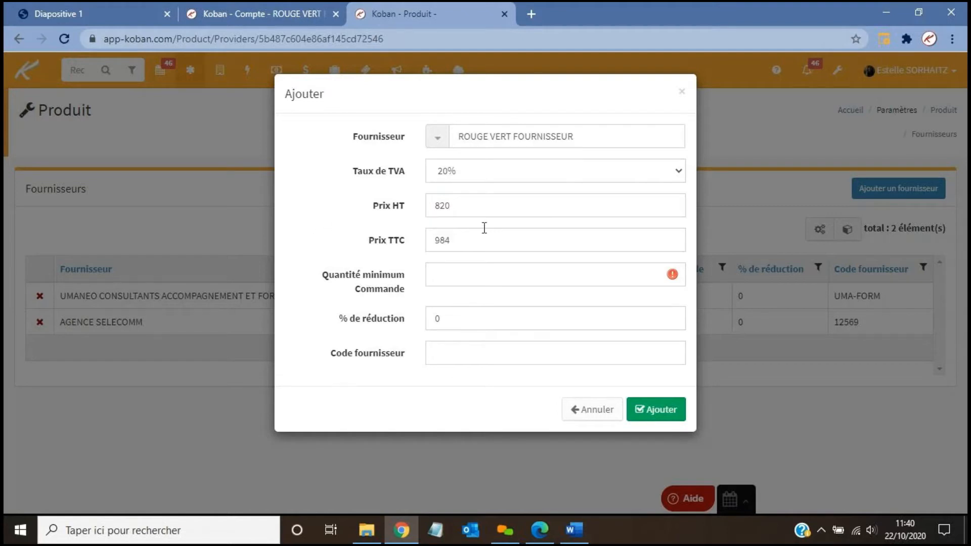
left_click(461, 279)
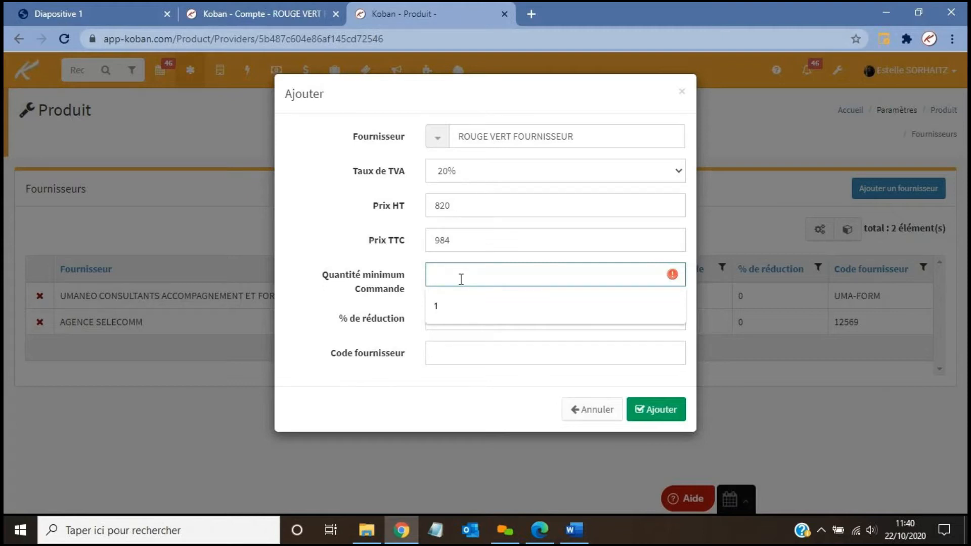
type("1")
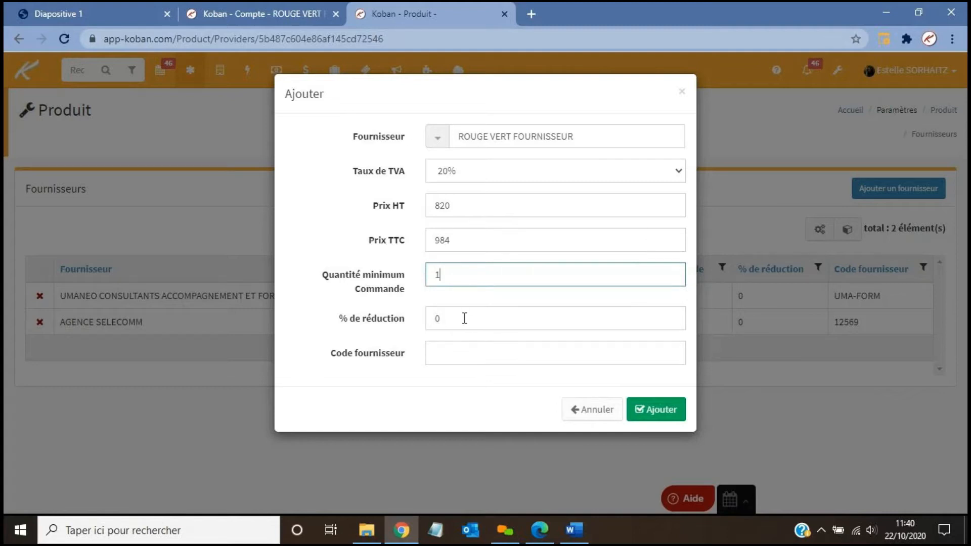
left_click(454, 352)
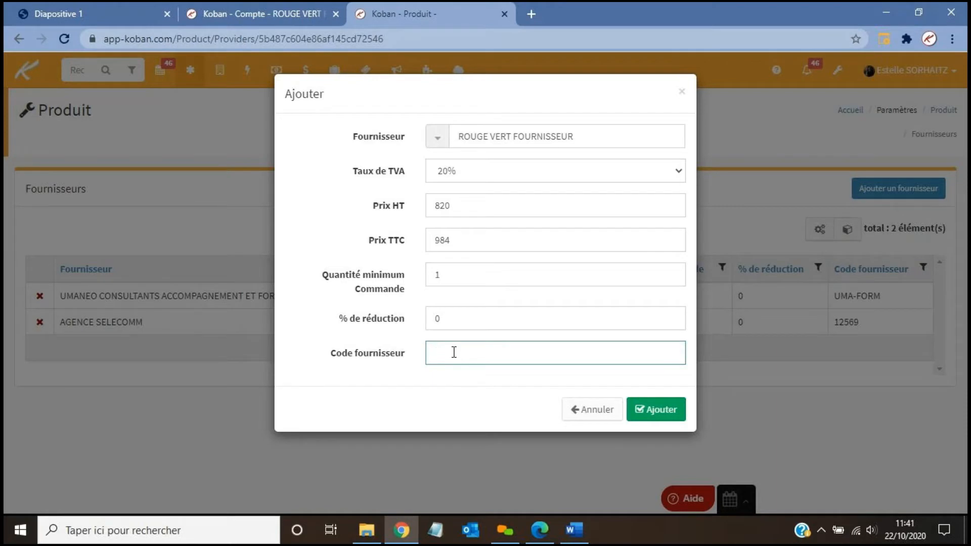
type("RV125")
left_click(660, 411)
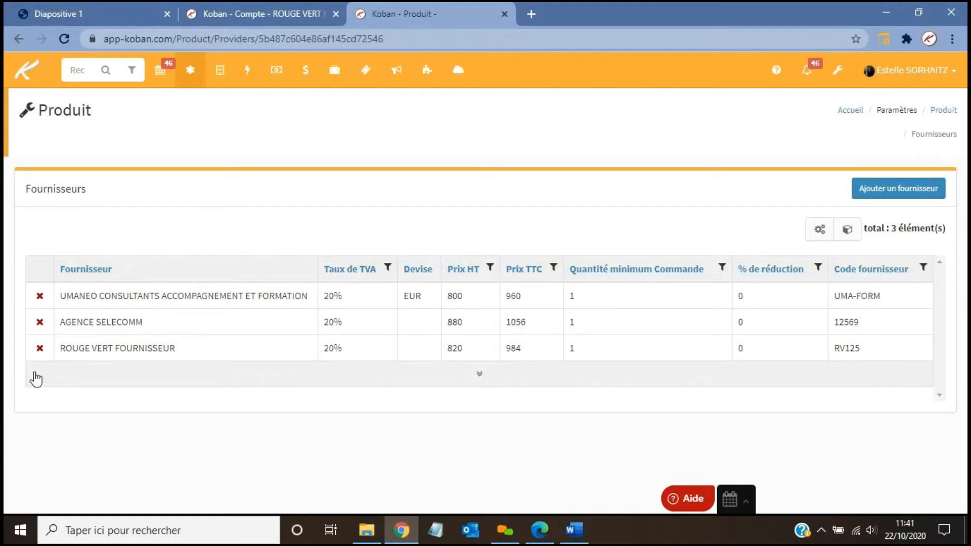
- Delete ROUGE VERT FOURNISSEUR from the product's supplier list and confirm the removal
left_click(39, 348)
left_click(668, 133)
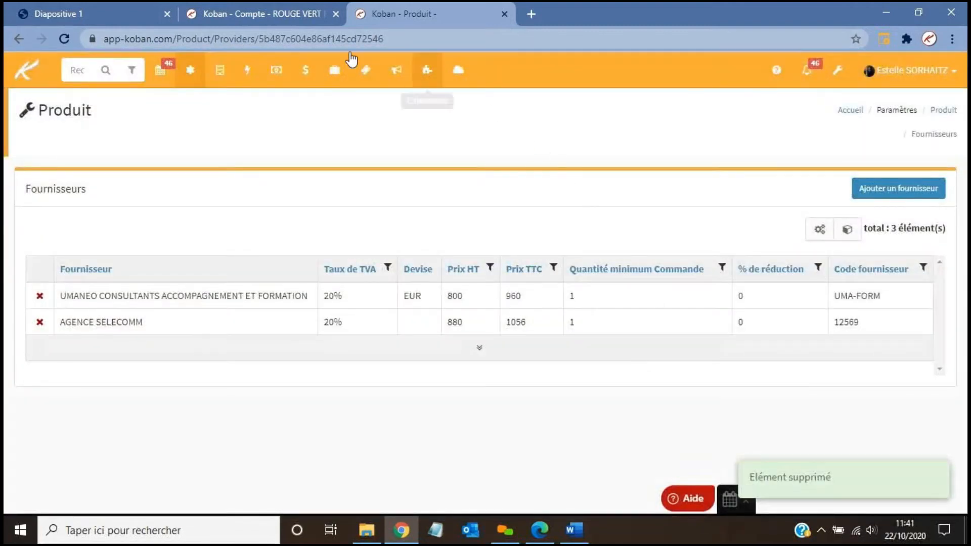
- From the ROUGE VERT FOURNISSEUR account, open its product list and start adding the product FORM_LOGICIEL - FORMATION AU LOGICIEL
left_click(274, 13)
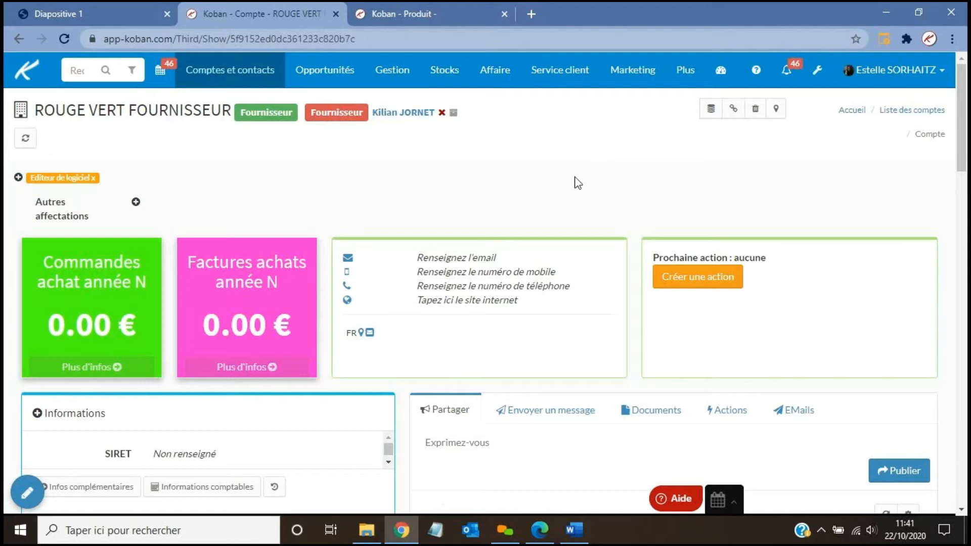
left_click(711, 112)
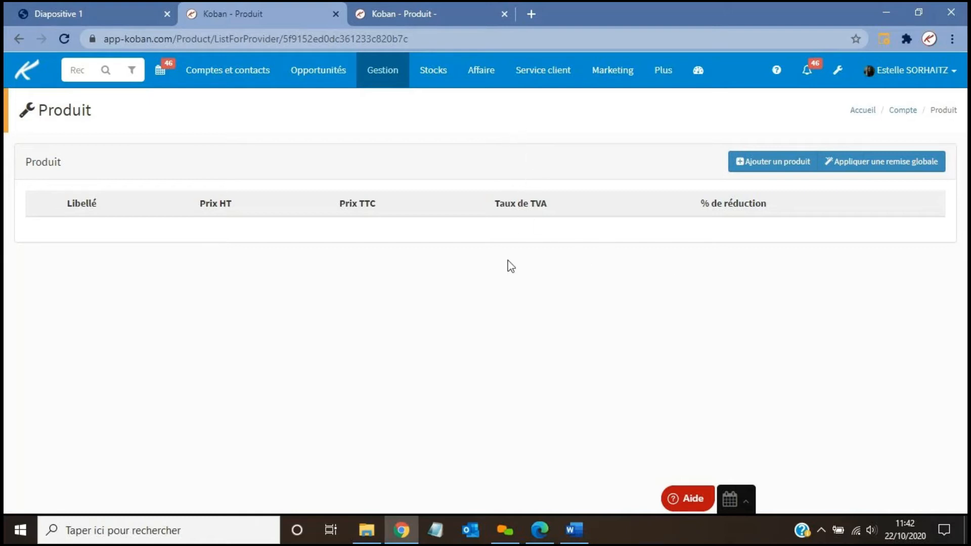
left_click(770, 164)
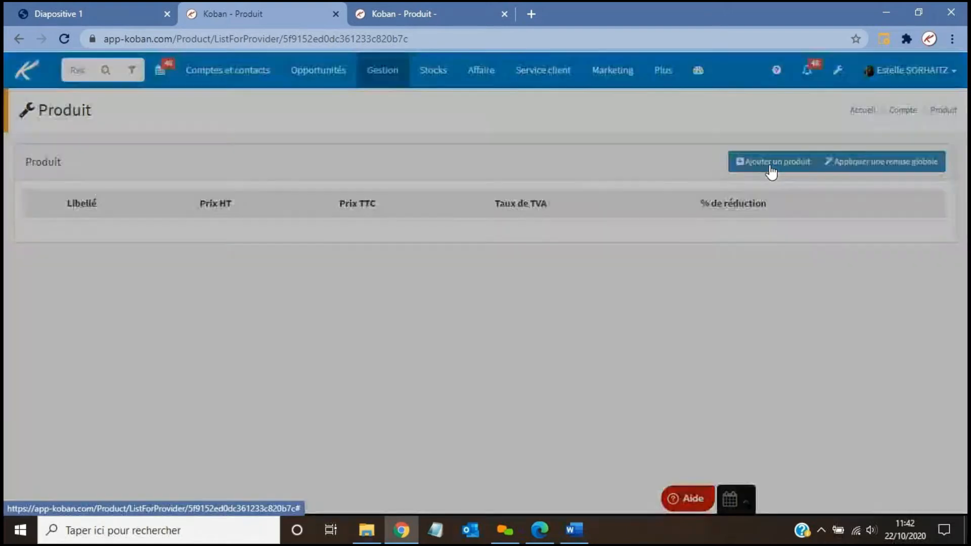
left_click(490, 136)
type("FOR")
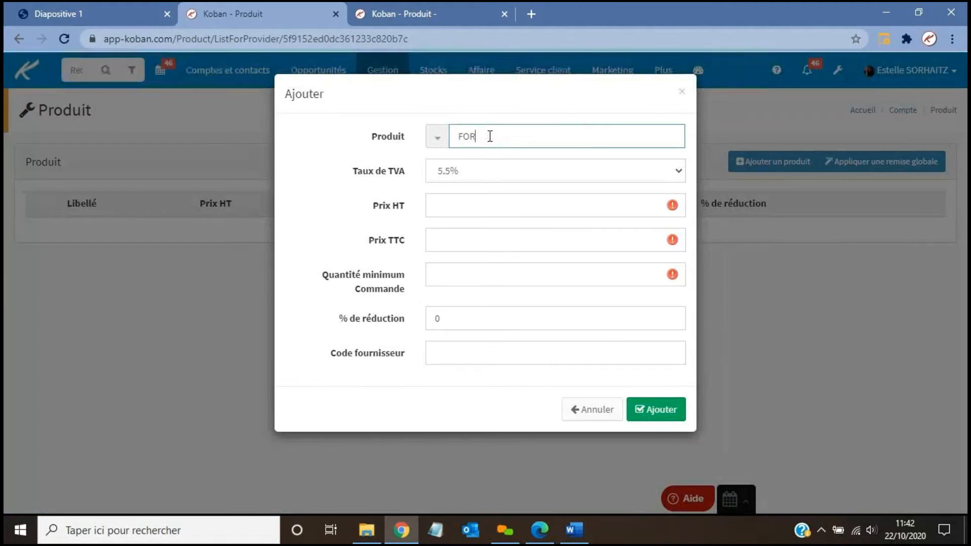
type("MATION")
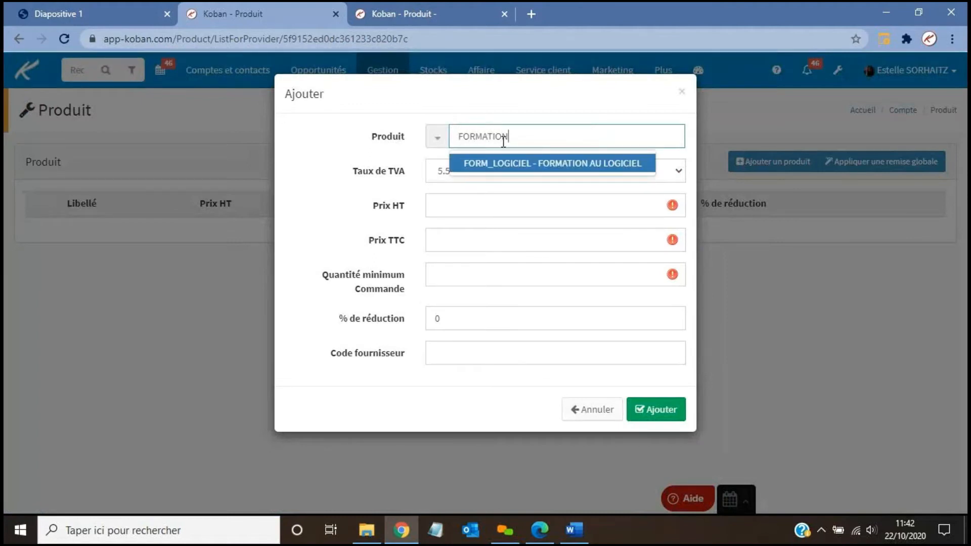
left_click(511, 171)
- Set the product's Taux de TVA to 20% and its Prix HT to 880 for this supplier
left_click(463, 169)
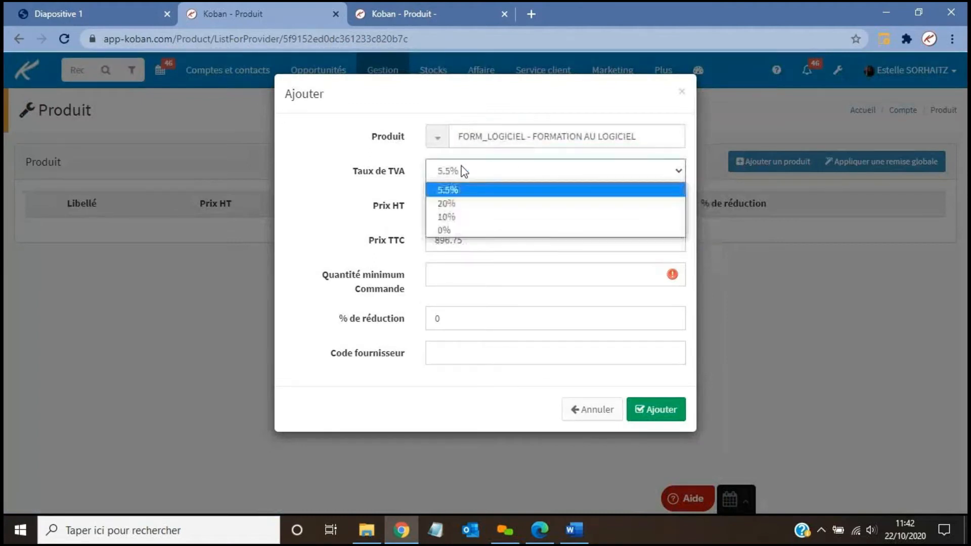
left_click(455, 204)
left_click_drag(480, 208, 424, 207)
type("880")
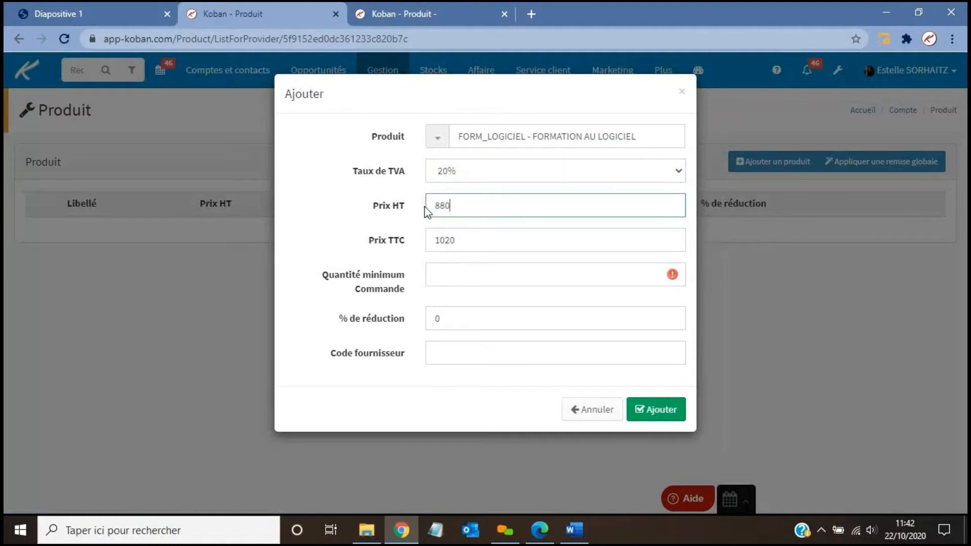
key("Tab")
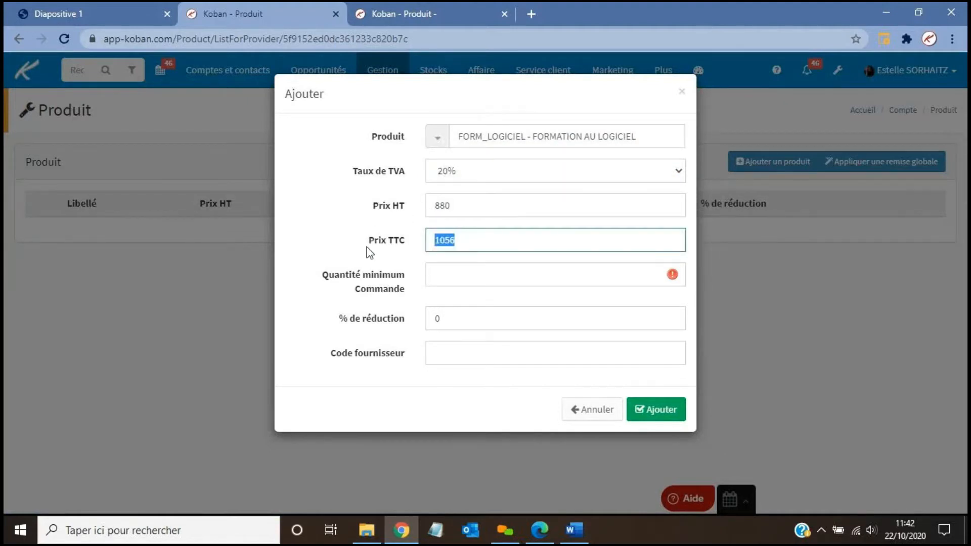
- Set the minimum order quantity to 1 and the Code fournisseur to RC12584, and add the product to the supplier
left_click(445, 273)
type("1")
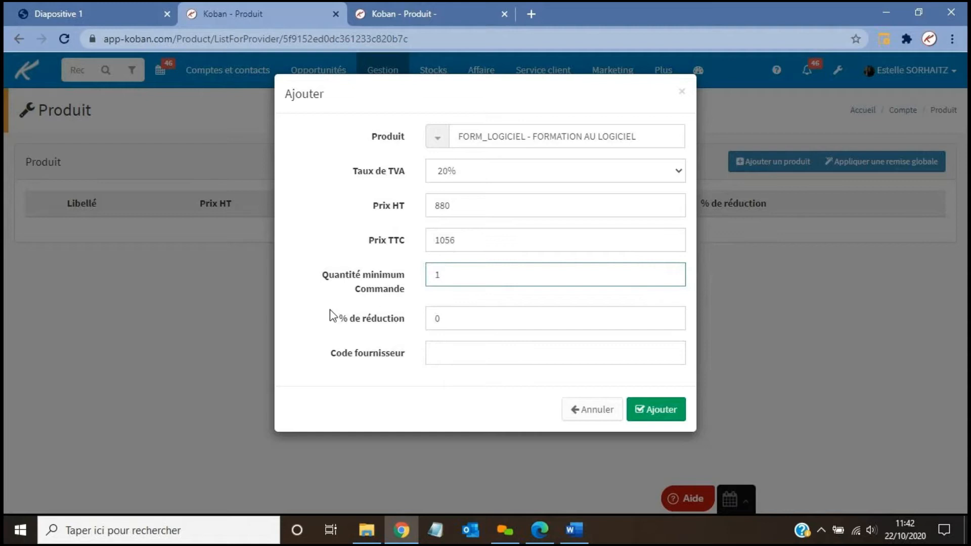
left_click(436, 351)
type("RC12584")
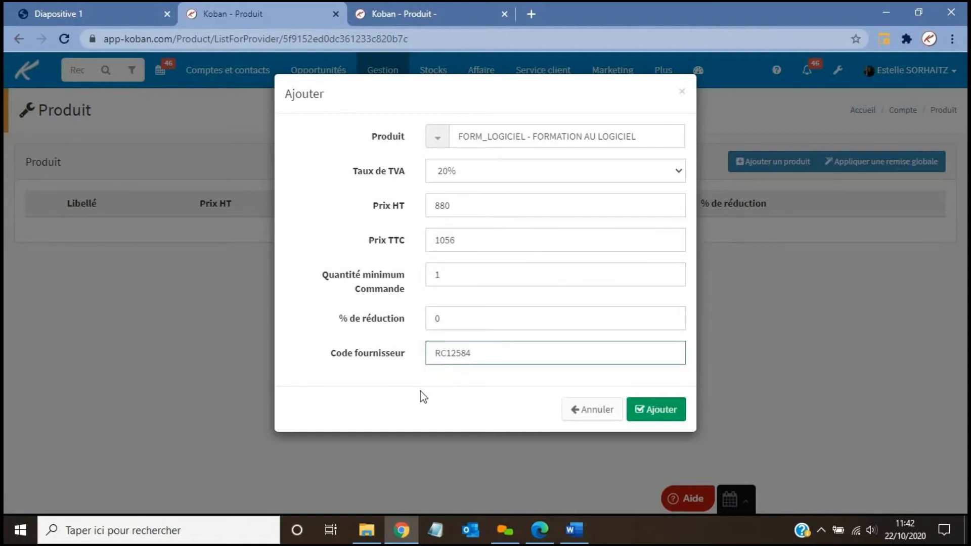
left_click(658, 411)
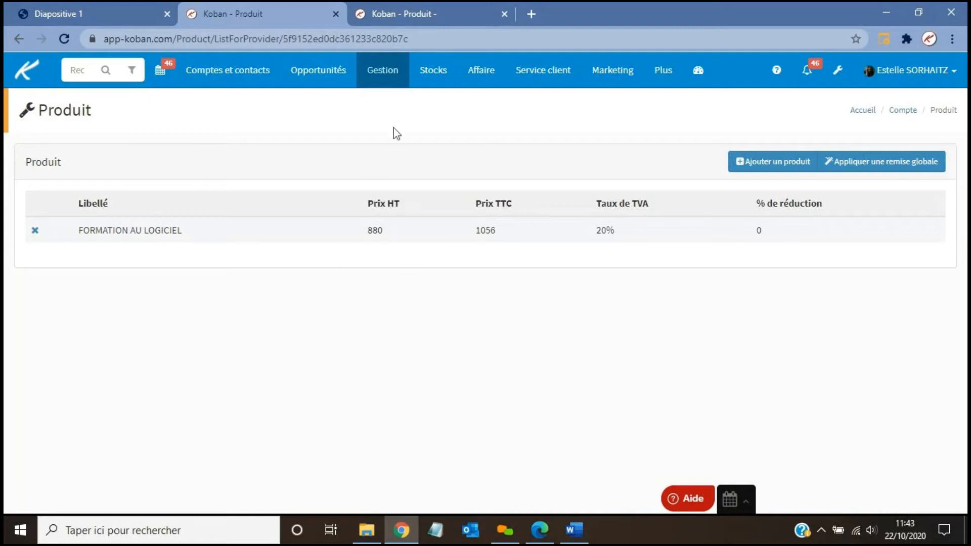
- Open the ESPACE LA CORDEE order from the list of current customer orders
left_click(382, 82)
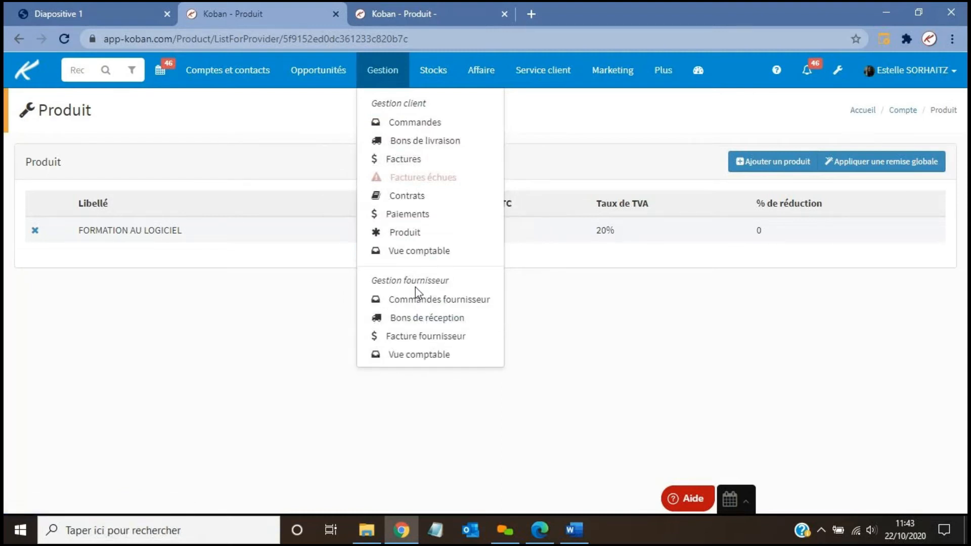
left_click(407, 123)
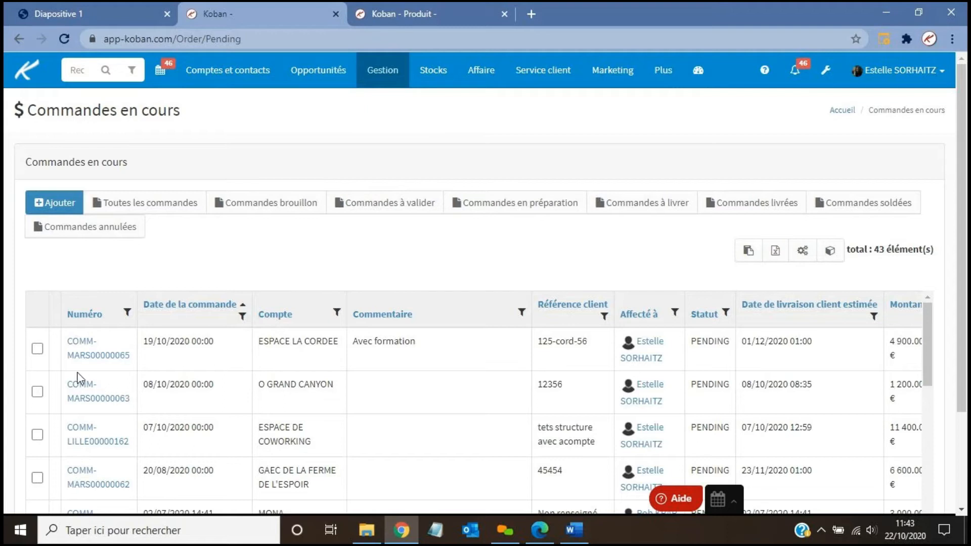
left_click(87, 343)
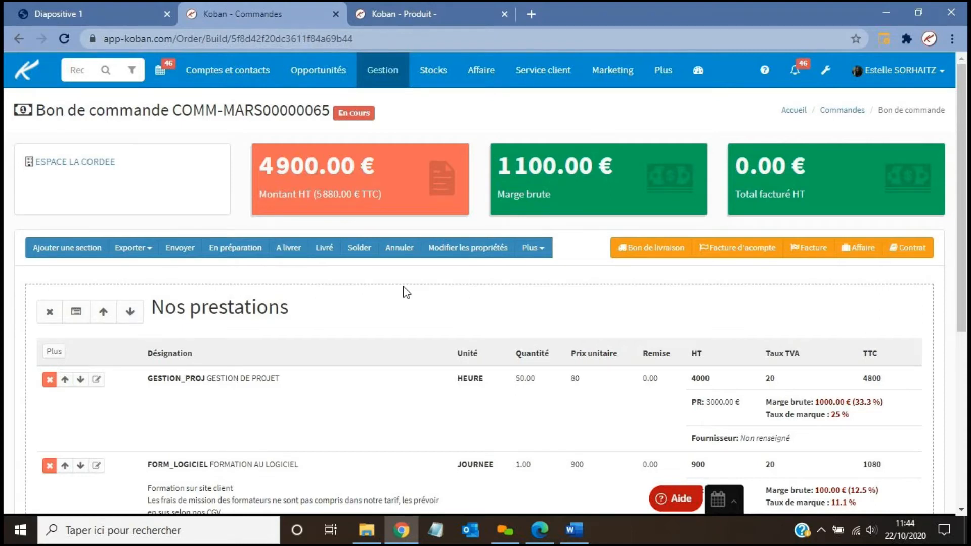
- Edit the order's FORMATION AU LOGICIEL line and set its Fournisseur to ROUGE VERT FOURNISSEUR
scroll(406, 292, "down", 3)
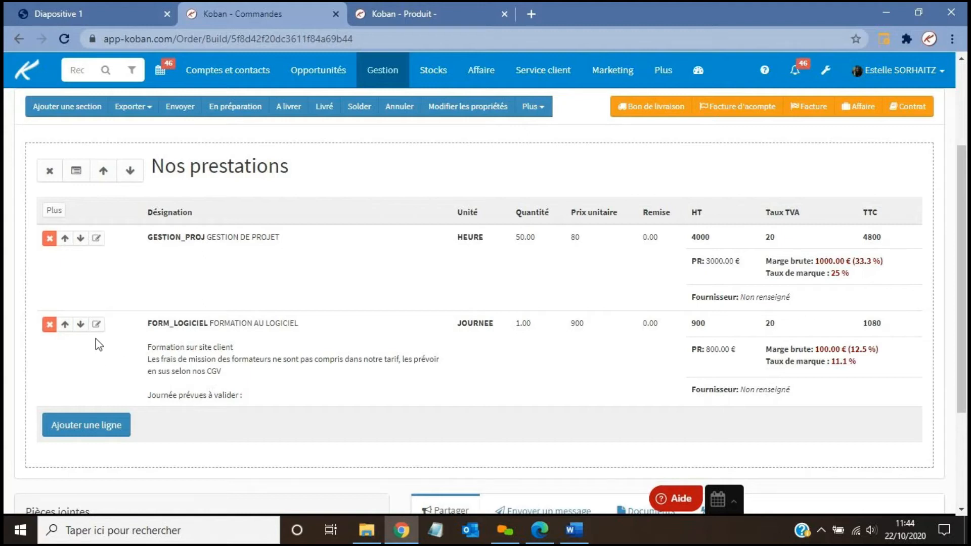
left_click(96, 325)
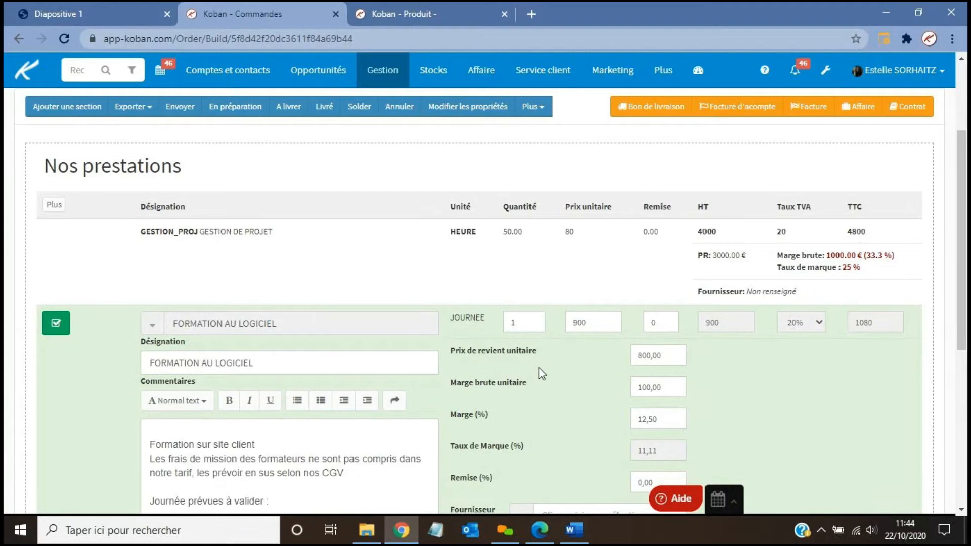
scroll(542, 396, "down", 1)
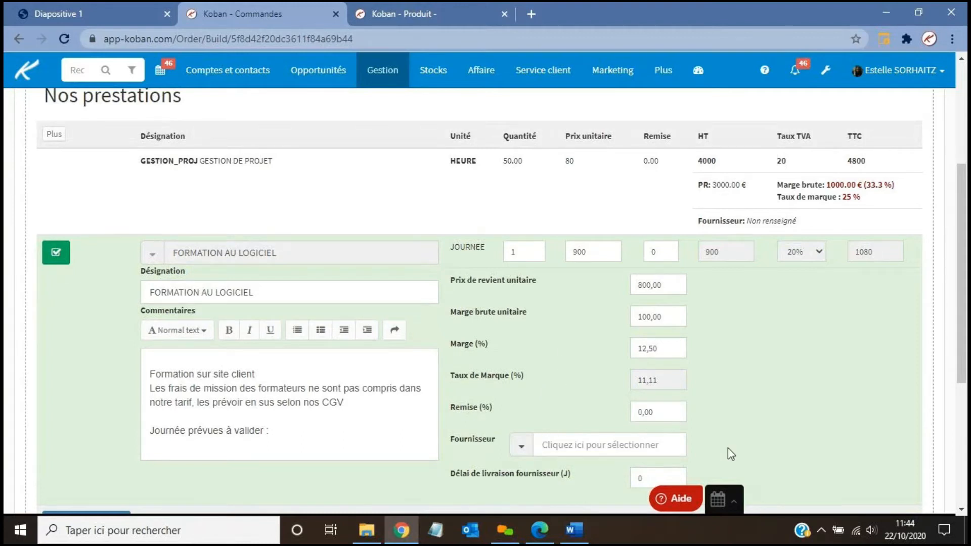
left_click(553, 448)
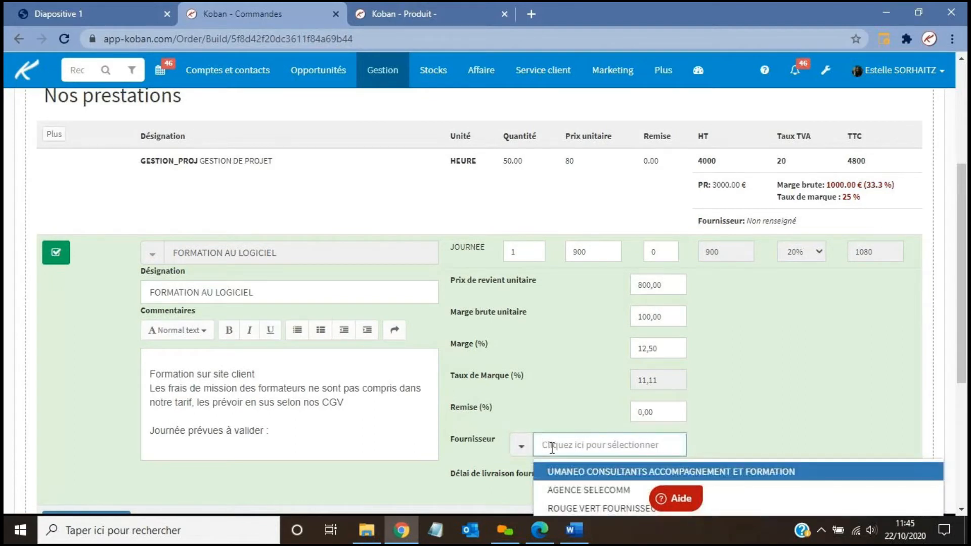
scroll(751, 355, "down", 2)
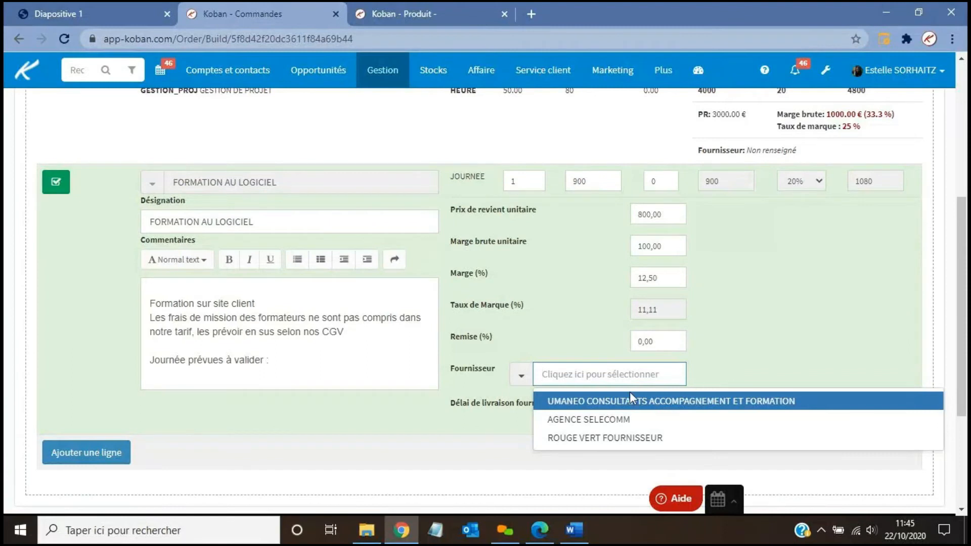
left_click(576, 438)
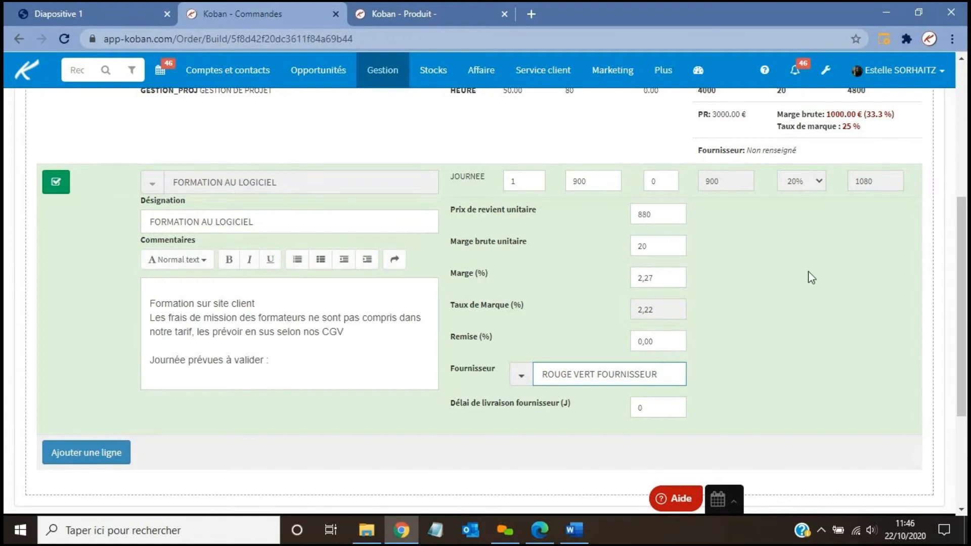
- Save the FORMATION AU LOGICIEL line with its supplier and reload the customer order
left_click(55, 185)
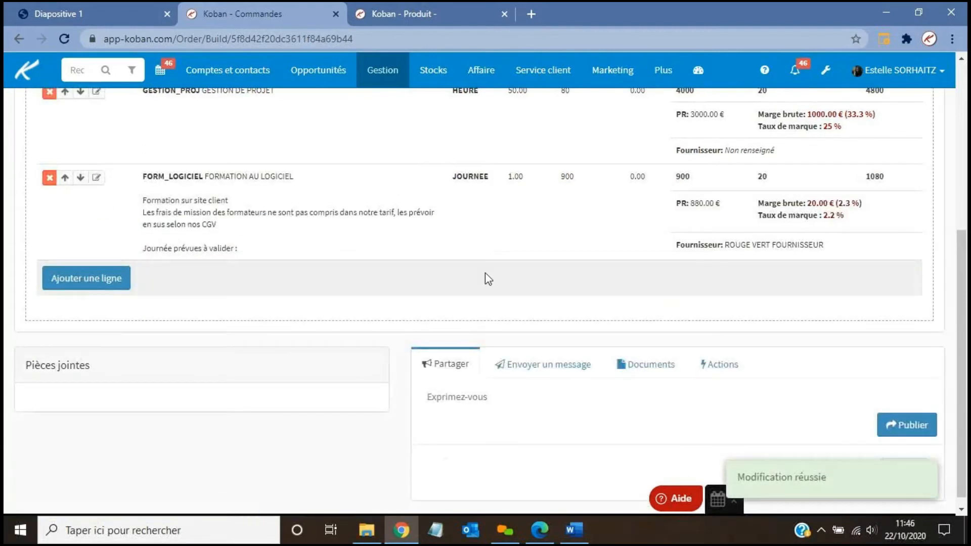
scroll(485, 277, "up", 1)
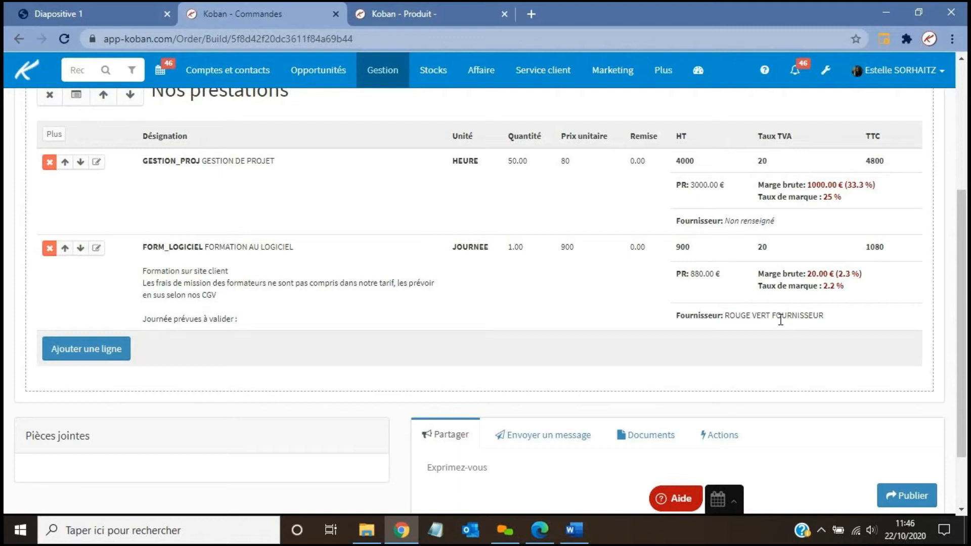
left_click(65, 40)
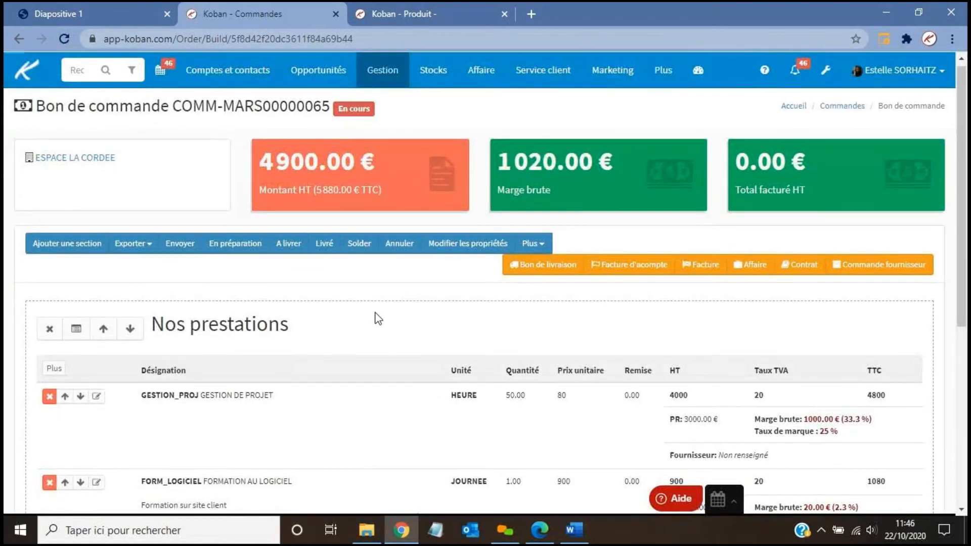
- Create a supplier order for ROUGE VERT FOURNISSEUR from this customer order
scroll(377, 319, "down", 3)
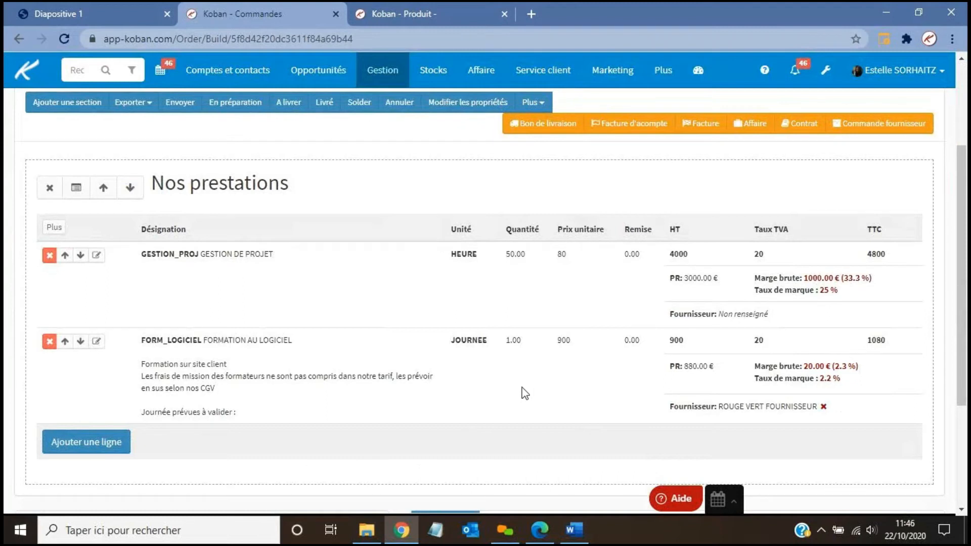
scroll(525, 393, "up", 3)
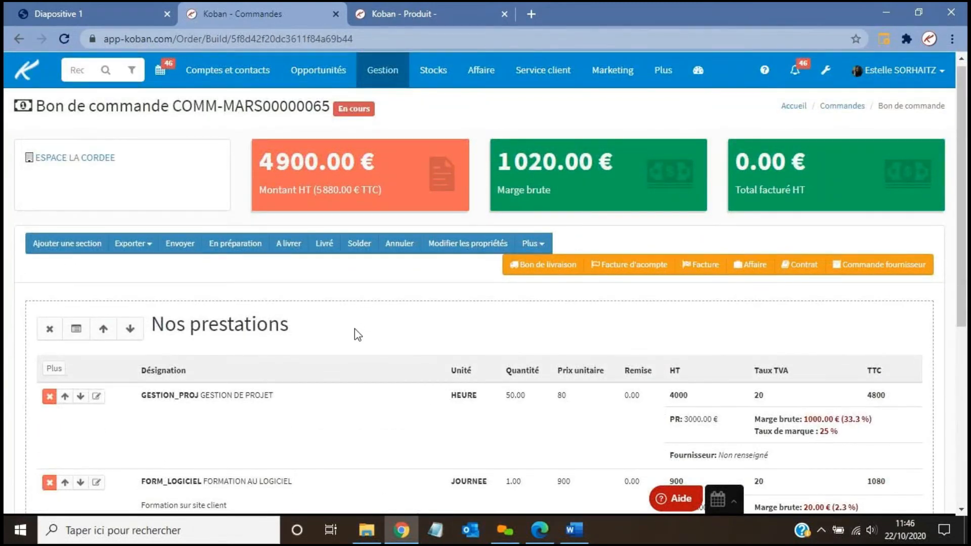
scroll(355, 329, "down", 2)
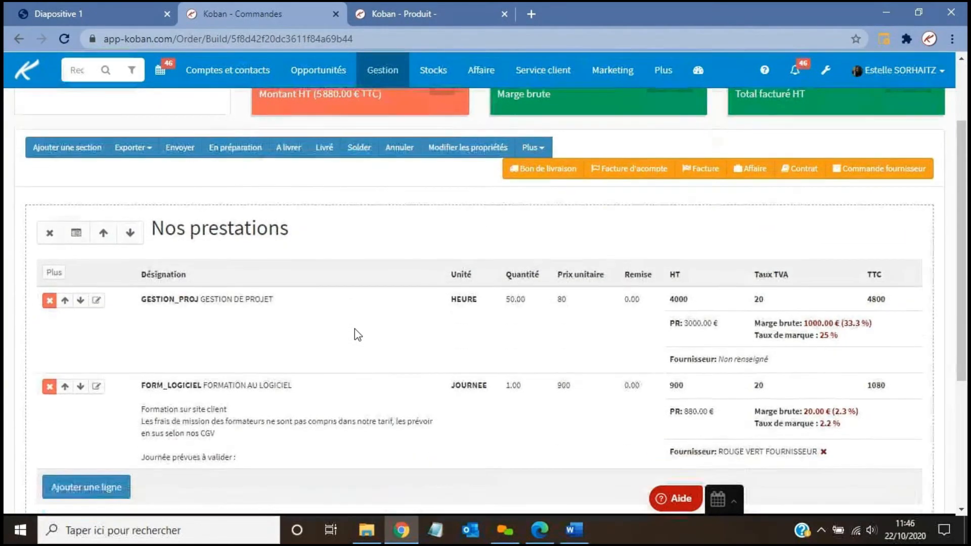
scroll(354, 329, "down", 1)
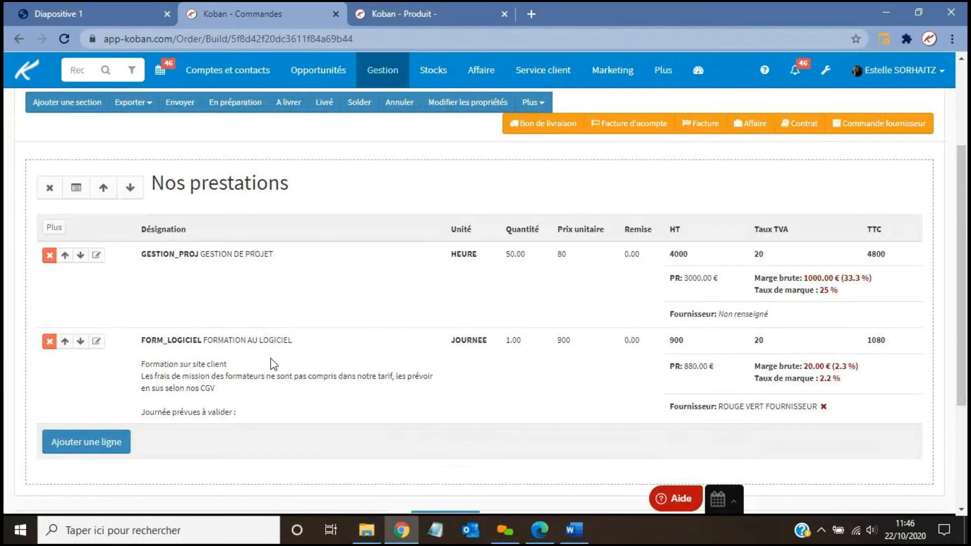
scroll(361, 379, "up", 2)
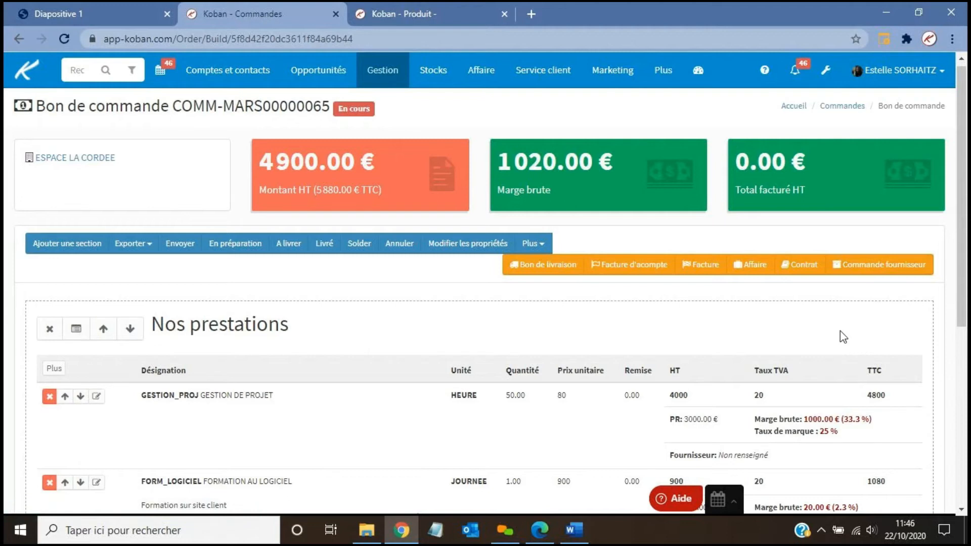
left_click(858, 265)
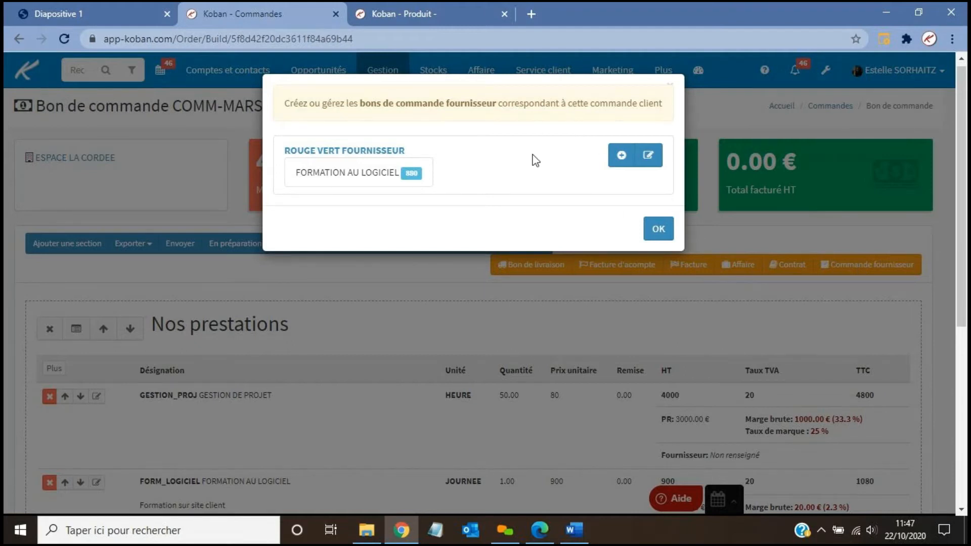
left_click(621, 156)
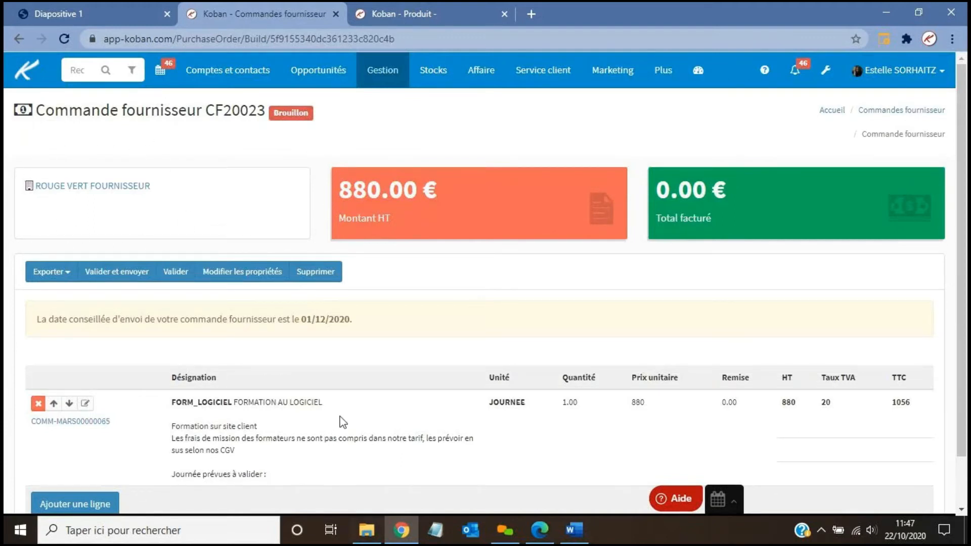
- Replace the comments of the supplier order's FORMATION AU LOGICIEL line with "JJSDNFJNS" and "SDKNGKDGD?" on two lines, and save the line
scroll(357, 368, "down", 1)
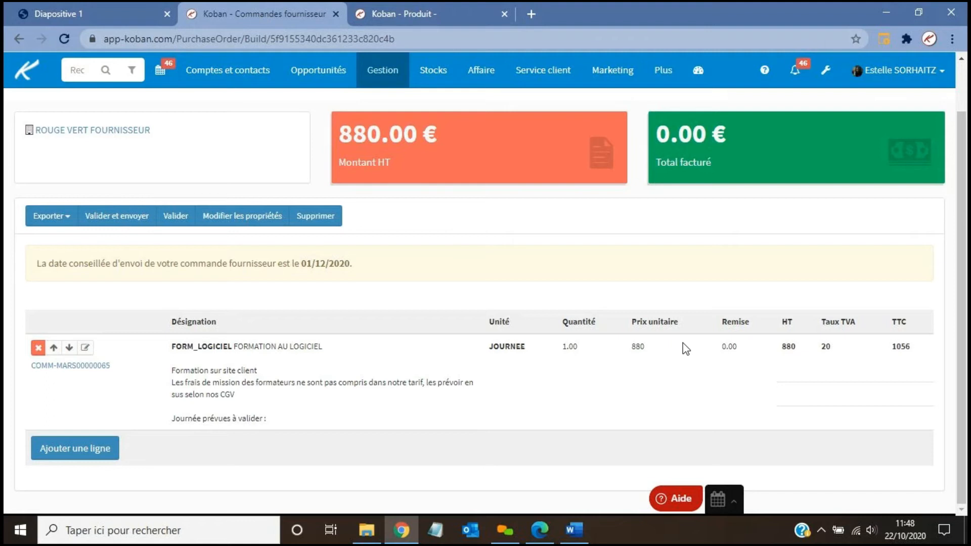
left_click(85, 348)
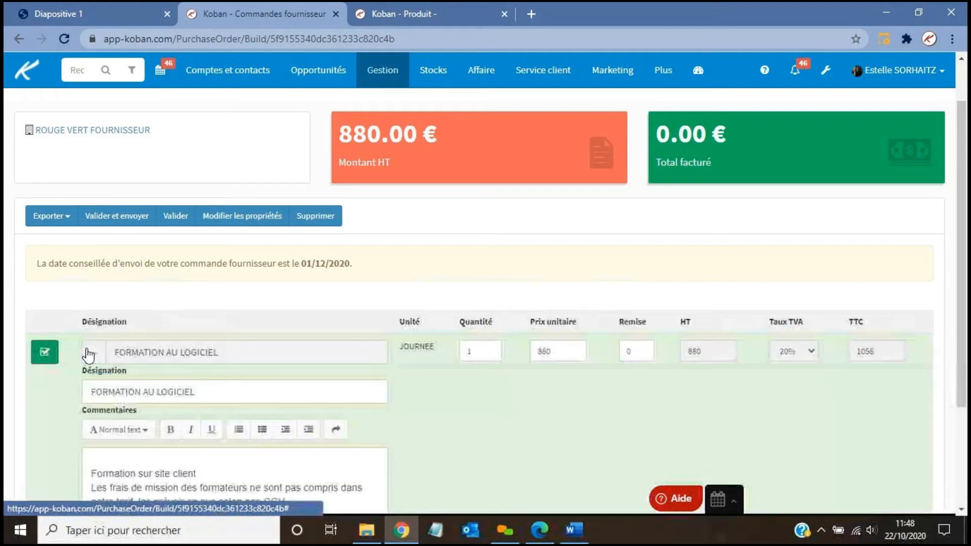
scroll(253, 405, "down", 3)
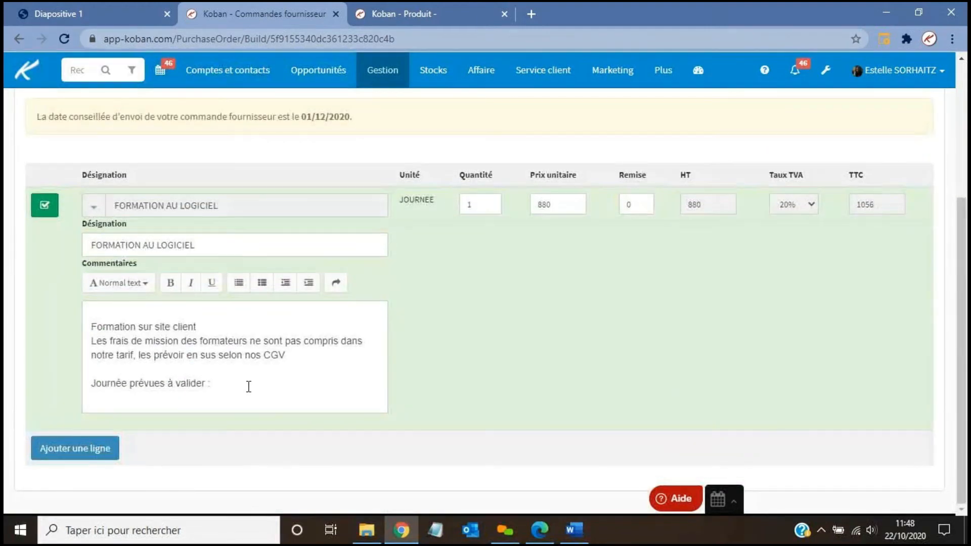
left_click_drag(248, 386, 98, 321)
key("BackSpace")
type("JJSDNFJNS")
key("Return")
type("SDKNGKDGD?")
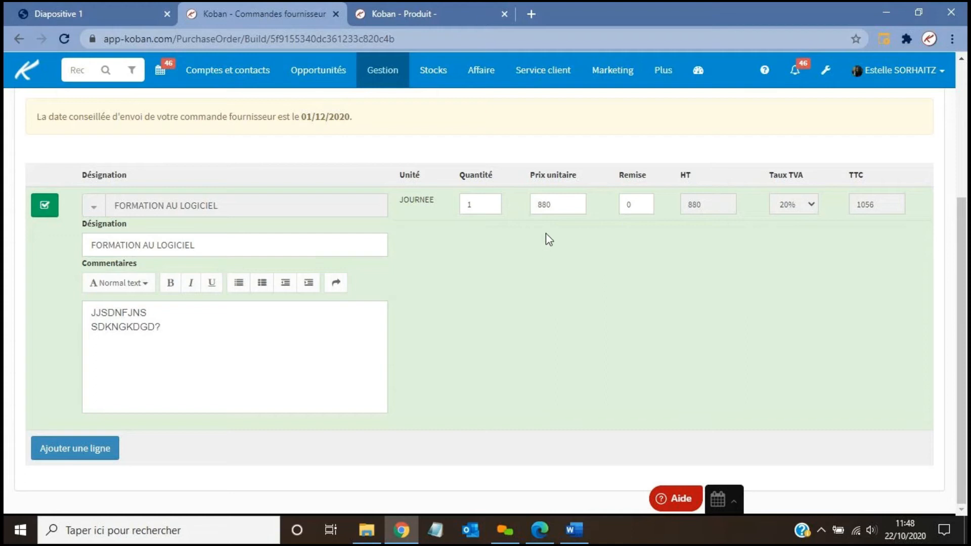
left_click(534, 208)
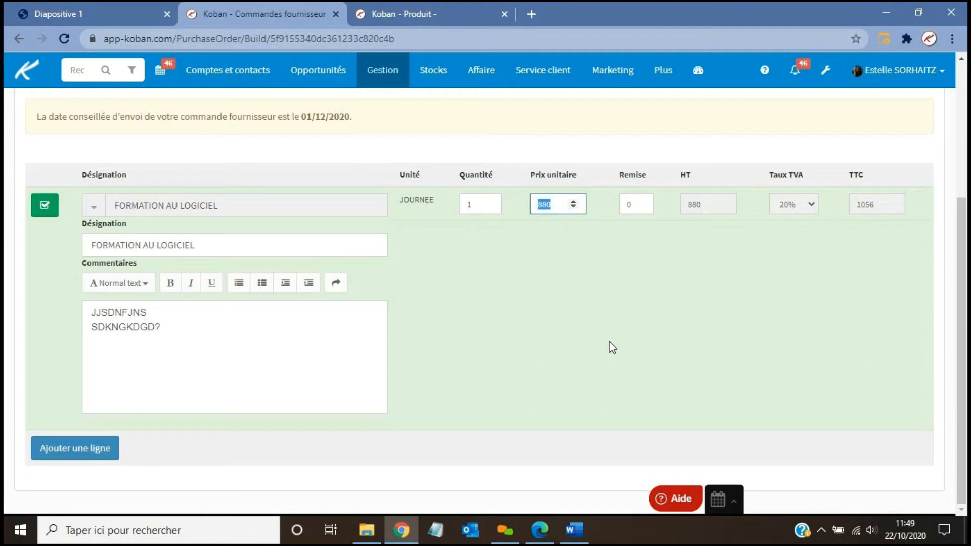
scroll(612, 347, "up", 2)
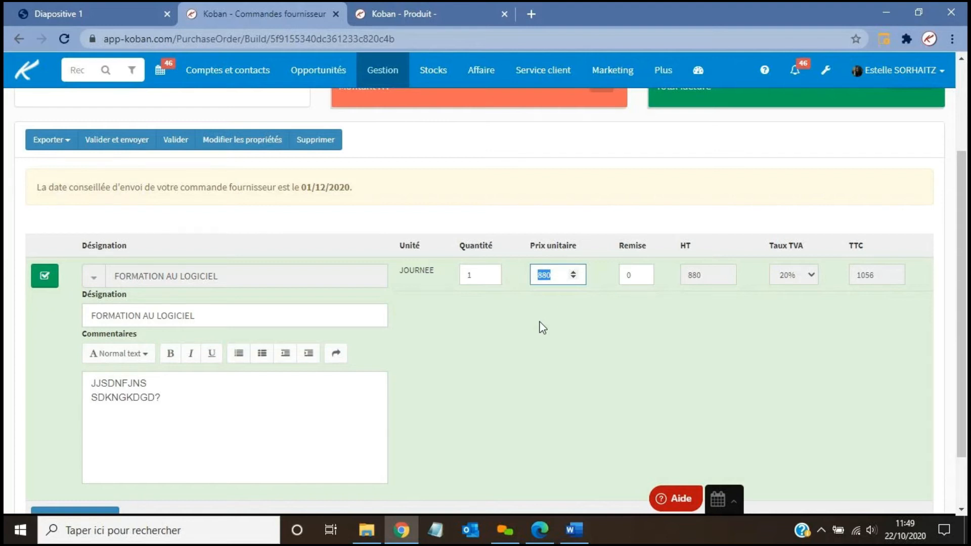
left_click(44, 275)
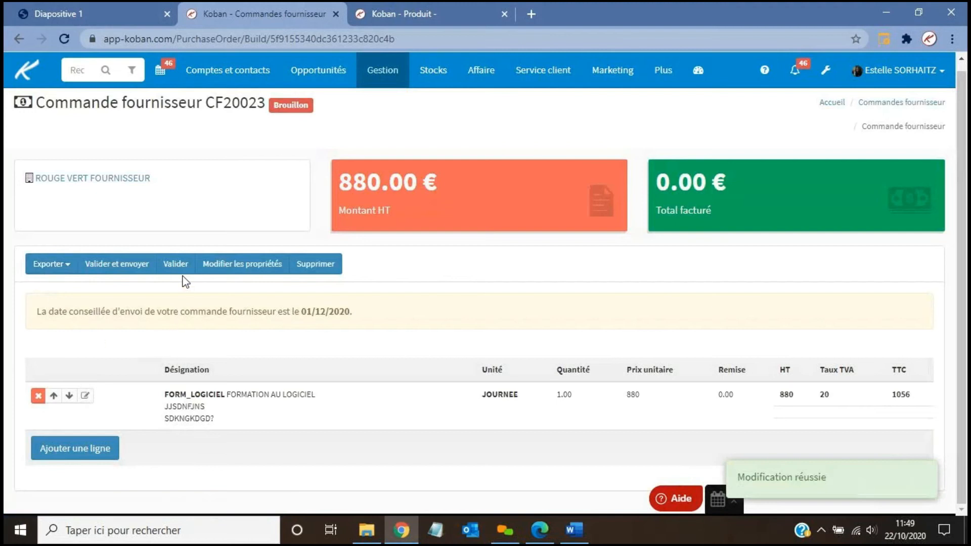
- Validate the supplier order and export it as a PDF
left_click(175, 265)
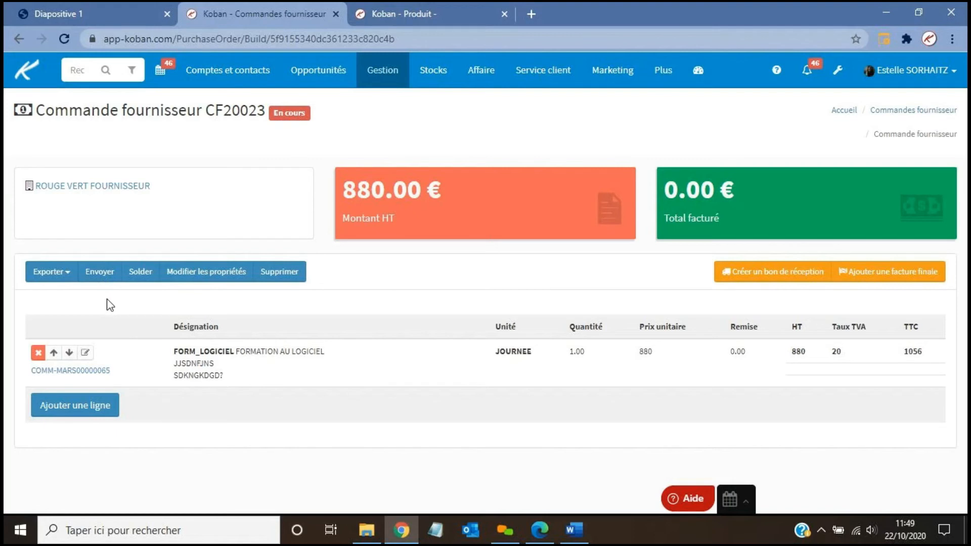
left_click(61, 276)
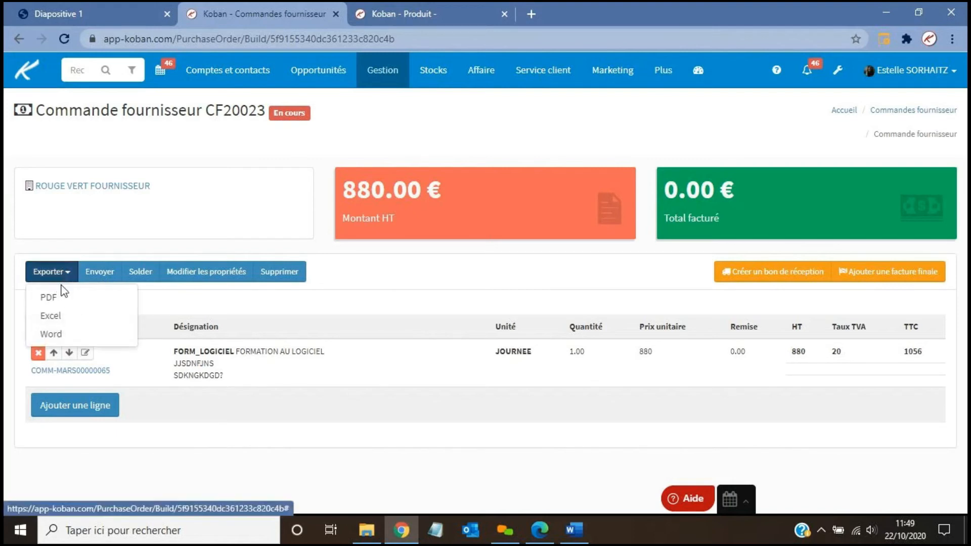
left_click(55, 297)
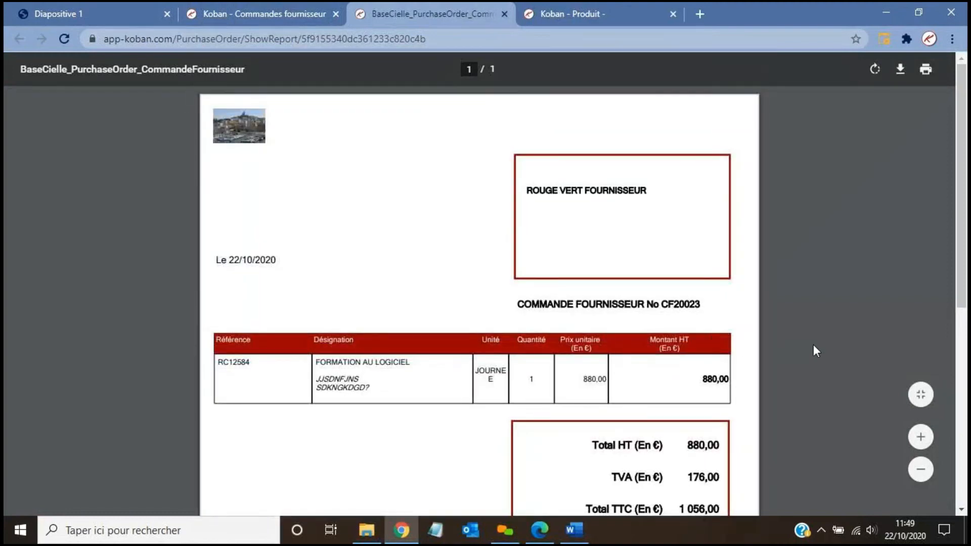
- Review the exported PDF's totals, payment section and supplier product reference, and close the PDF
scroll(814, 346, "down", 6)
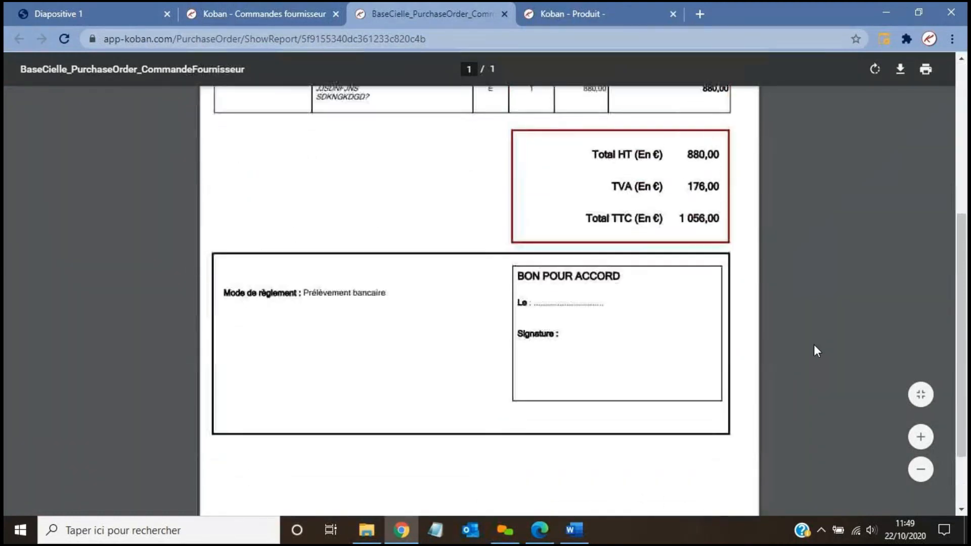
scroll(814, 345, "up", 2)
scroll(815, 345, "up", 2)
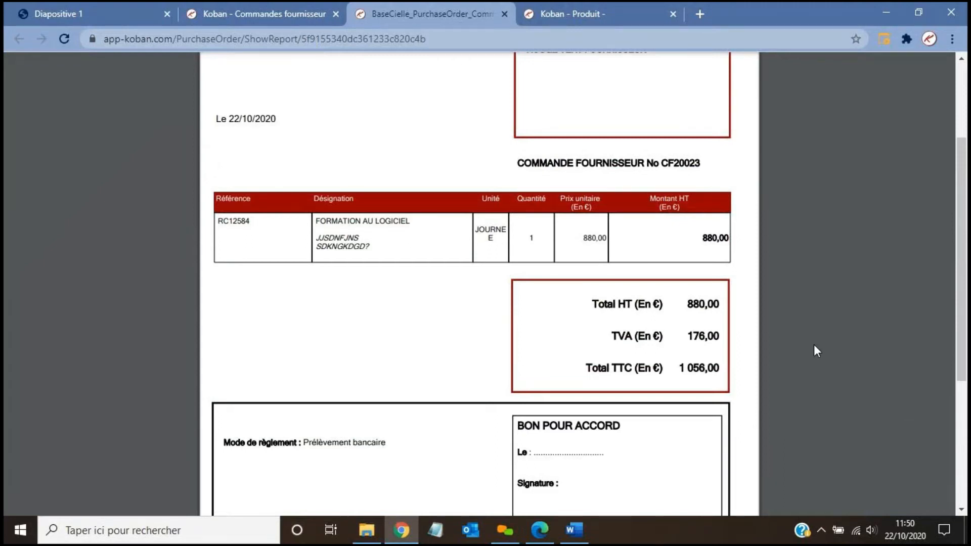
triple_click(234, 226)
left_click(234, 227)
double_click(233, 226)
left_click(504, 14)
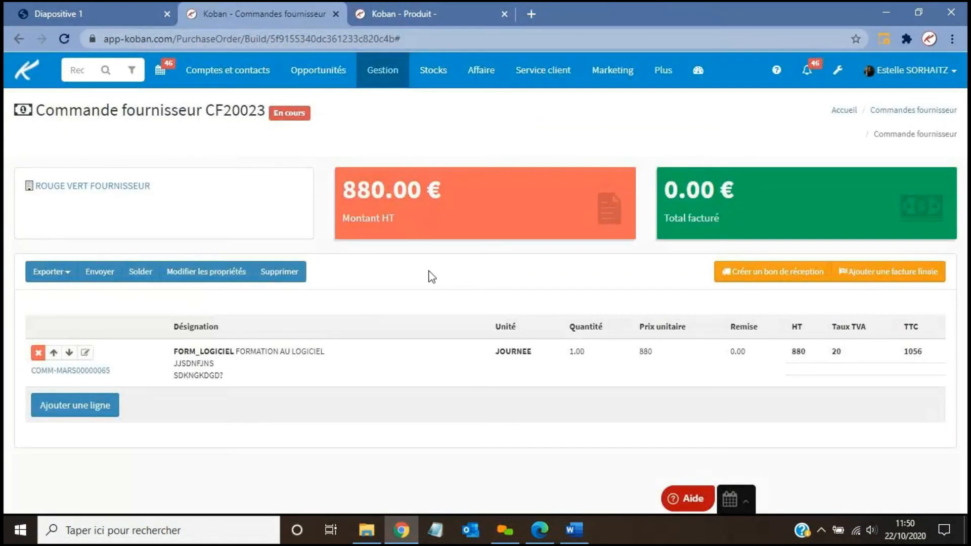
- Open the ESPACE DE COWORKING order "commande multiple" from the draft customer orders
left_click(382, 76)
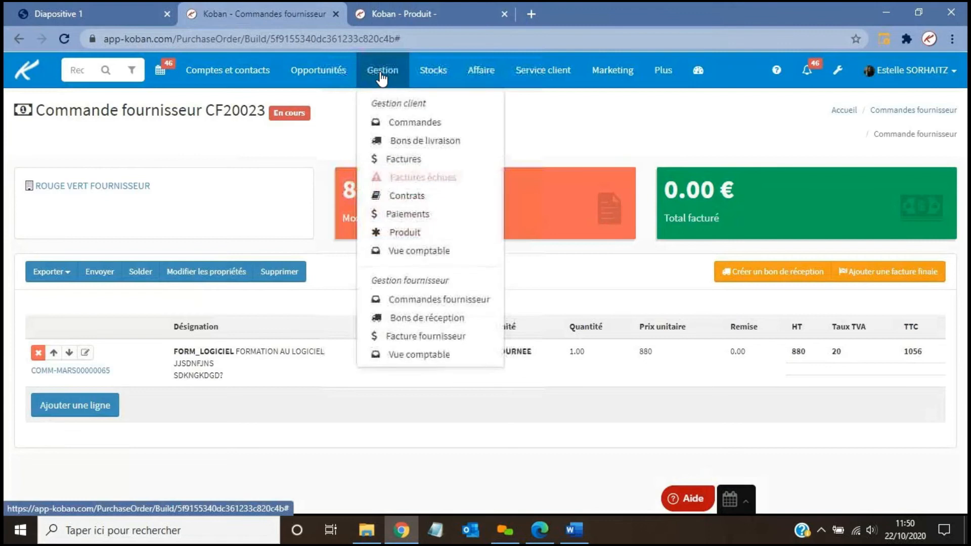
left_click(404, 122)
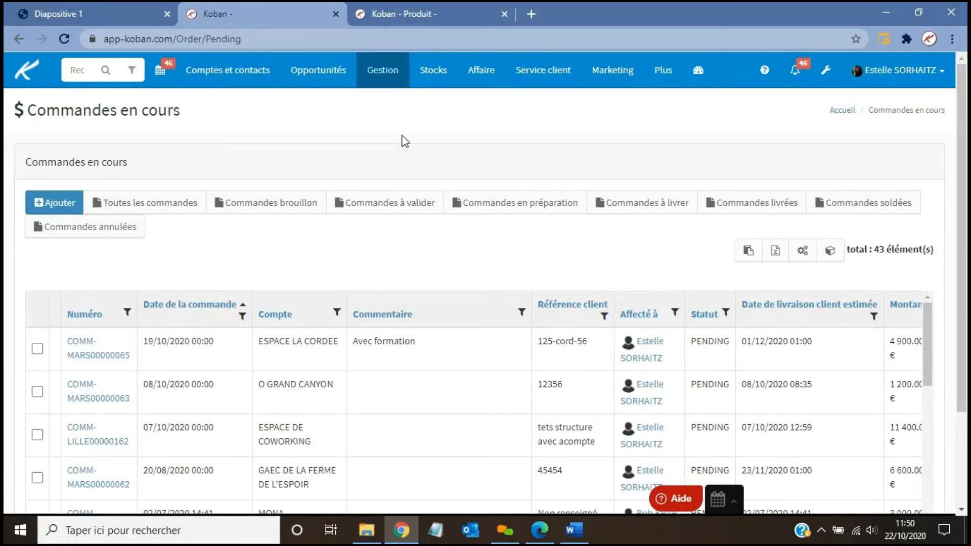
left_click(274, 210)
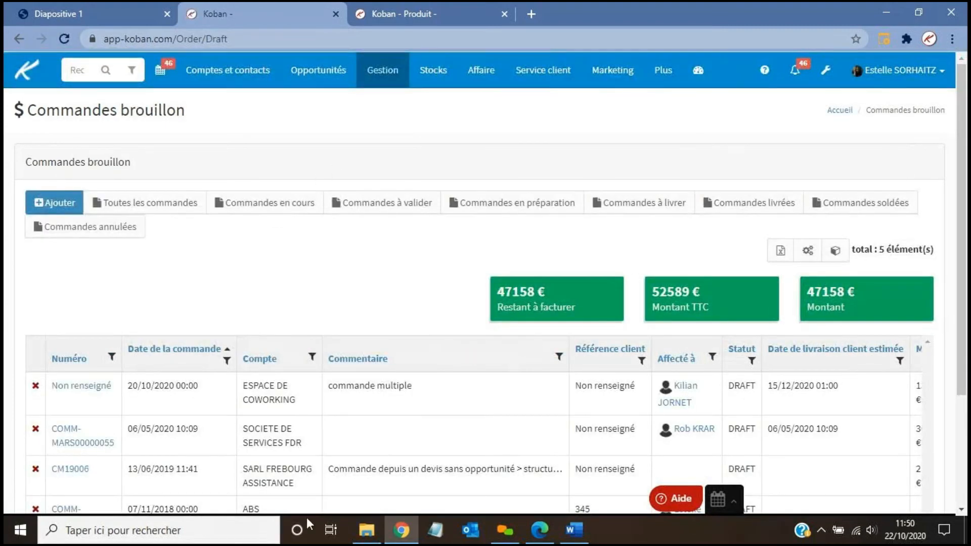
left_click(80, 391)
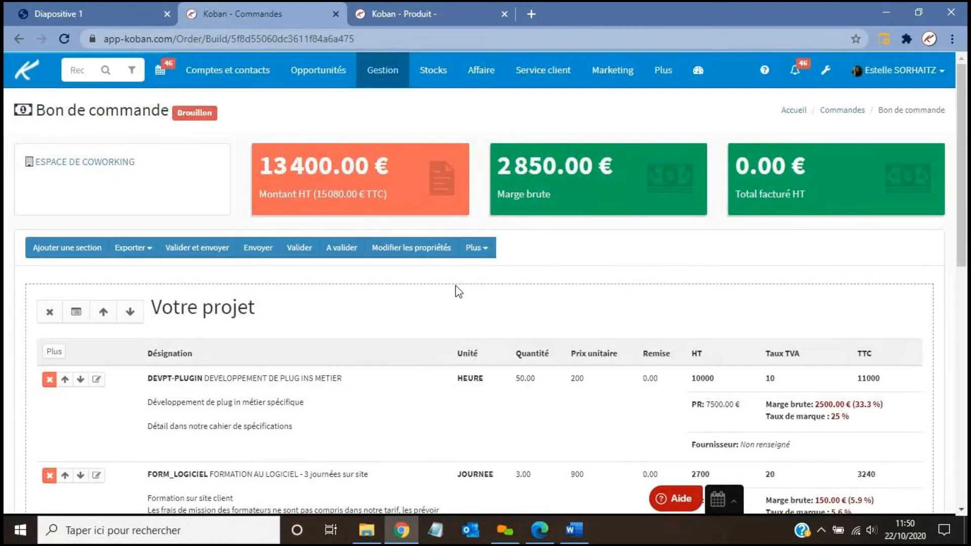
- Set the Fournisseur of the FORMATION AU LOGICIEL - 3 journées sur site line to UMANEO CONSULTANTS ACCOMPAGNEMENT ET FORMATION and save the line
scroll(342, 389, "down", 4)
scroll(342, 388, "down", 4)
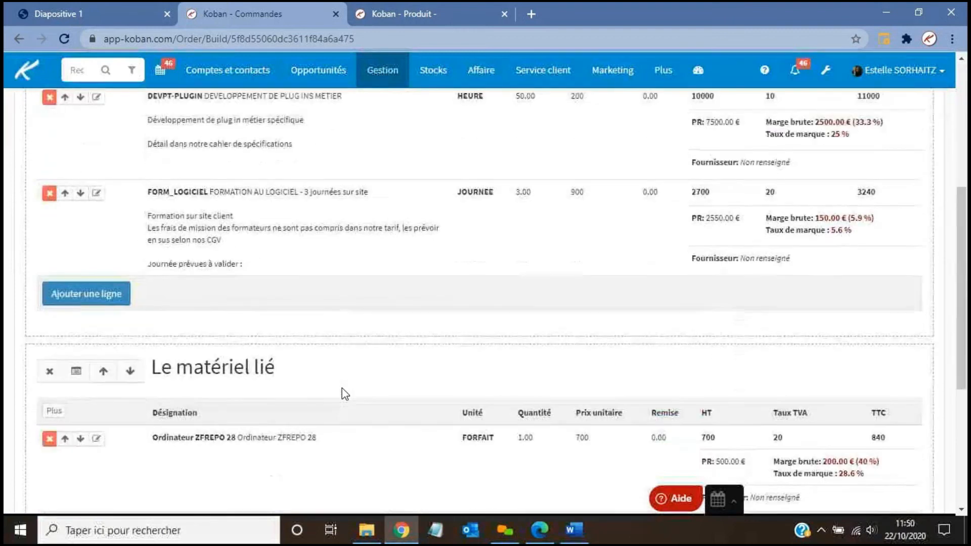
scroll(342, 388, "up", 4)
scroll(343, 389, "up", 2)
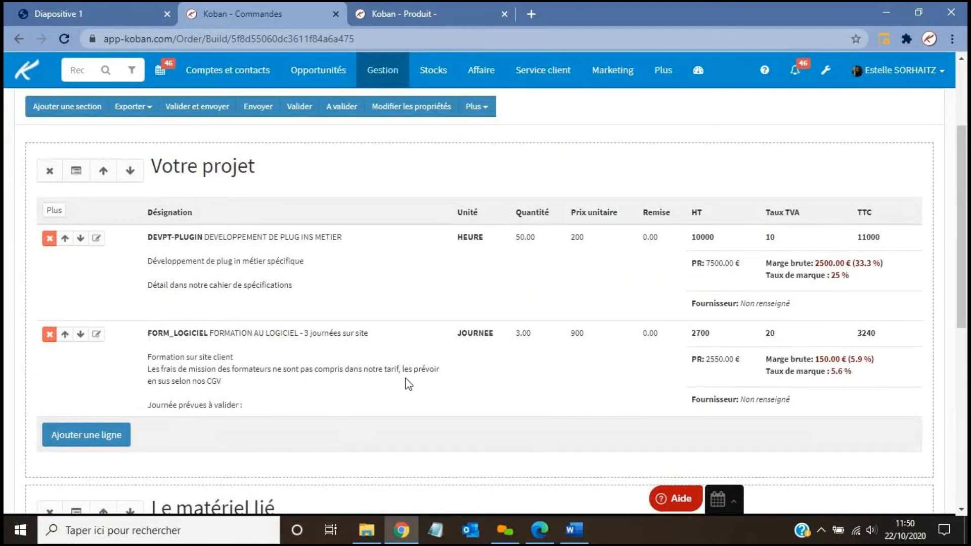
scroll(406, 384, "down", 1)
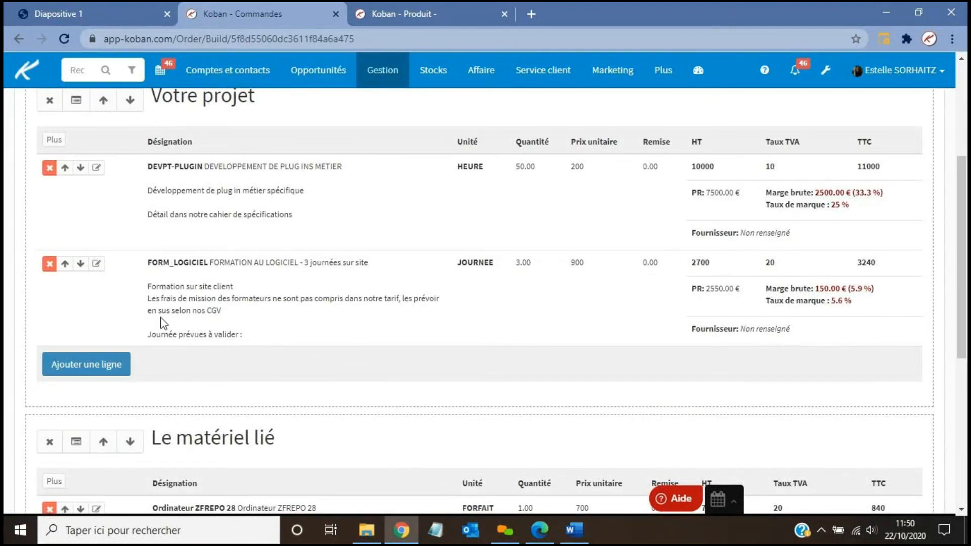
left_click(96, 265)
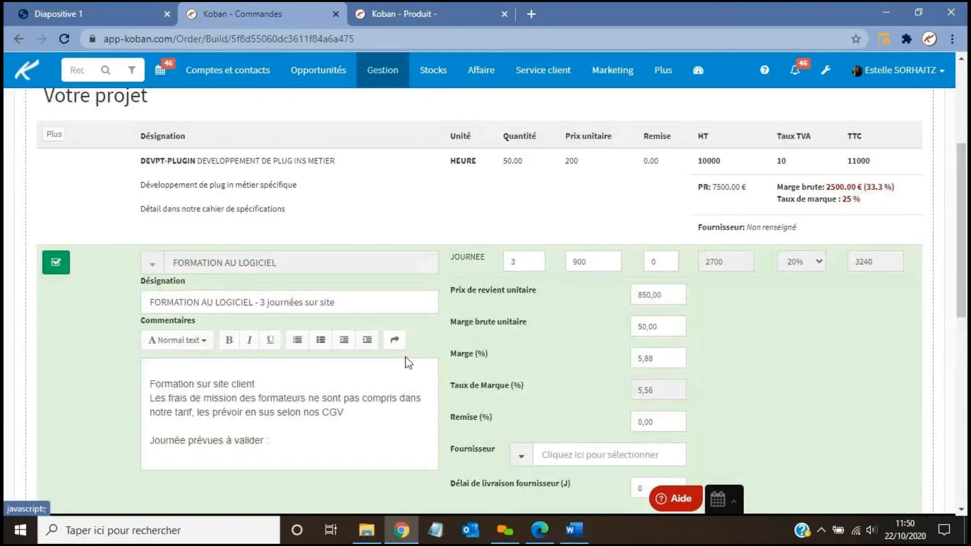
left_click(560, 455)
scroll(566, 411, "down", 2)
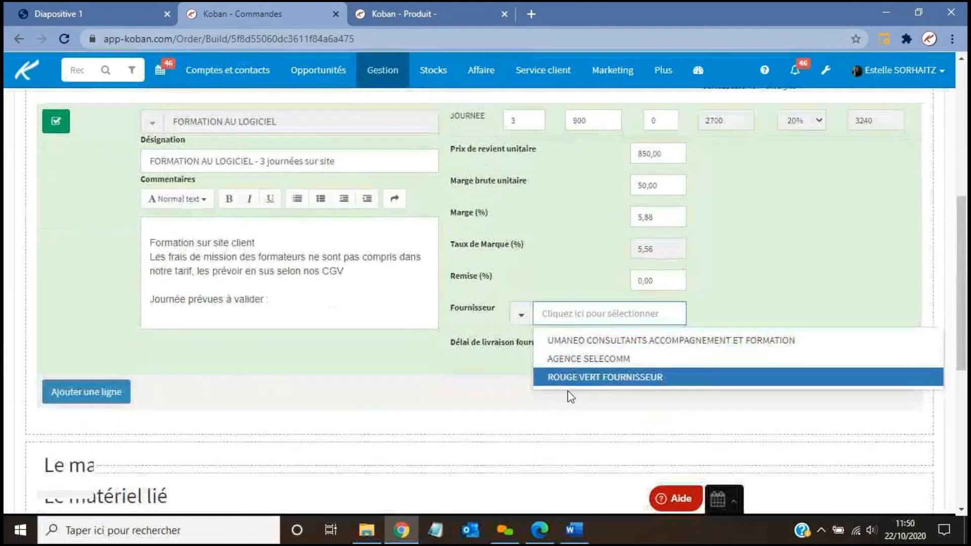
left_click(589, 342)
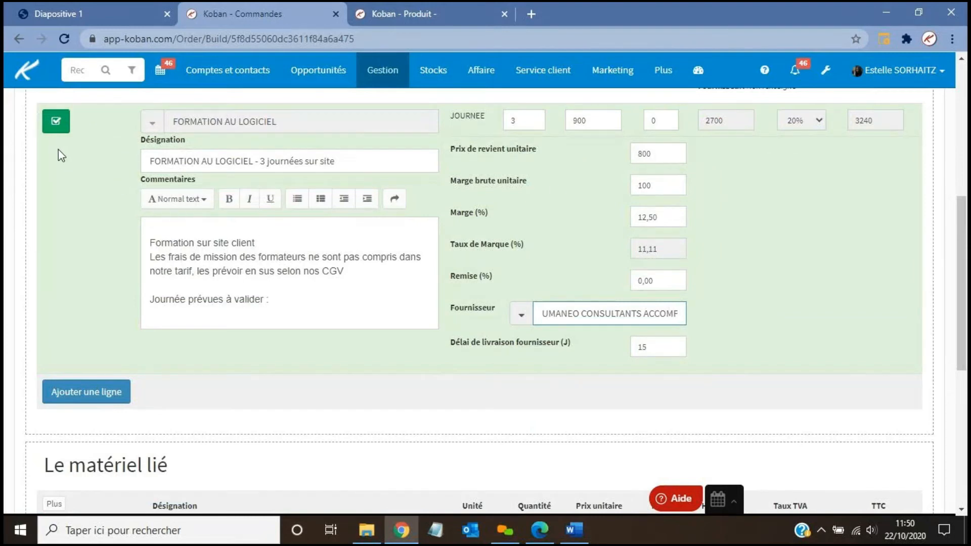
left_click(57, 124)
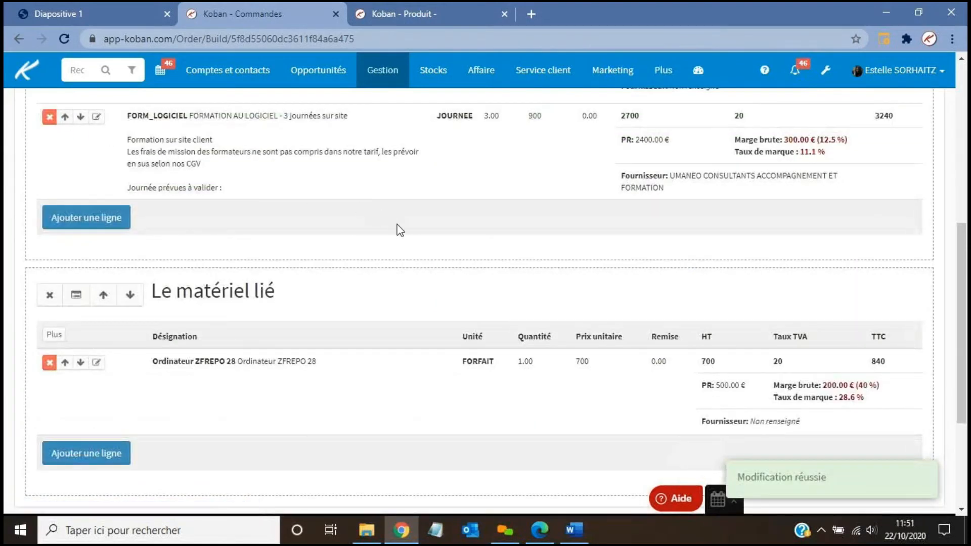
scroll(249, 180, "down", 1)
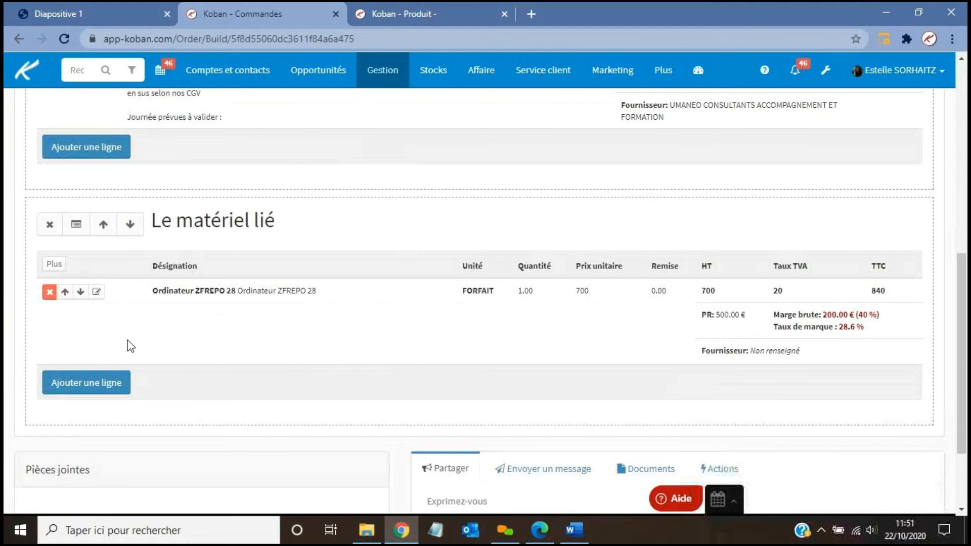
- Set the Fournisseur of the Ordinateur ZFREPO 28 line to SEWWWOL technologie and save the line
left_click(96, 292)
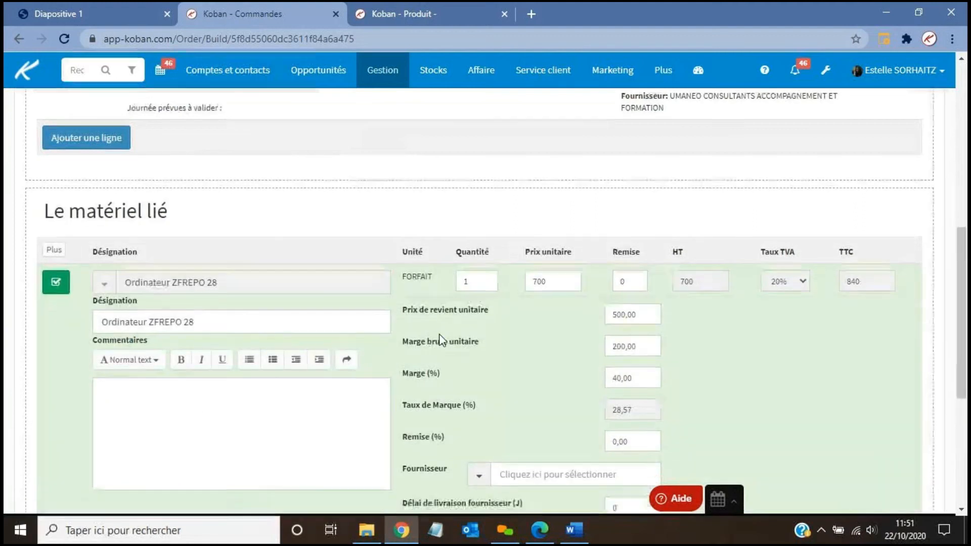
scroll(538, 273, "down", 3)
left_click(537, 273)
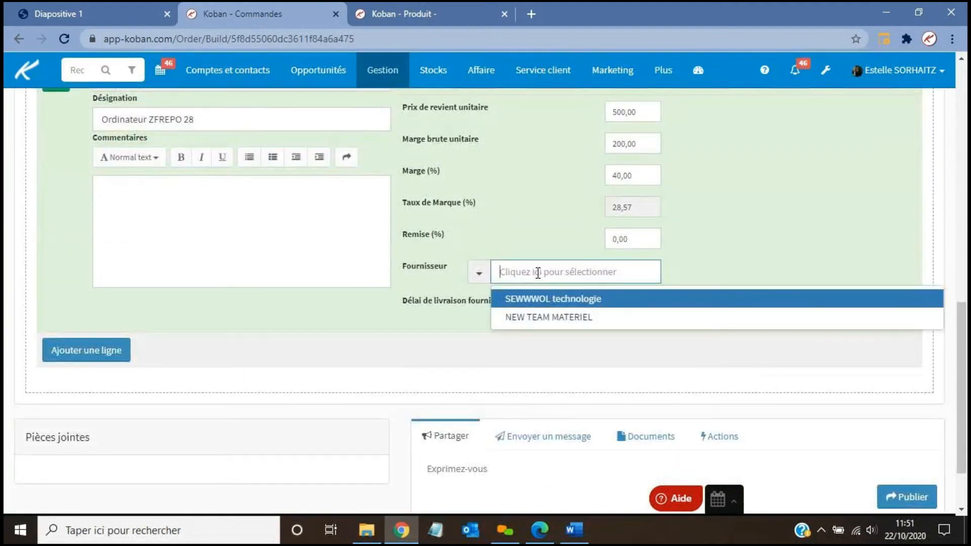
left_click(537, 302)
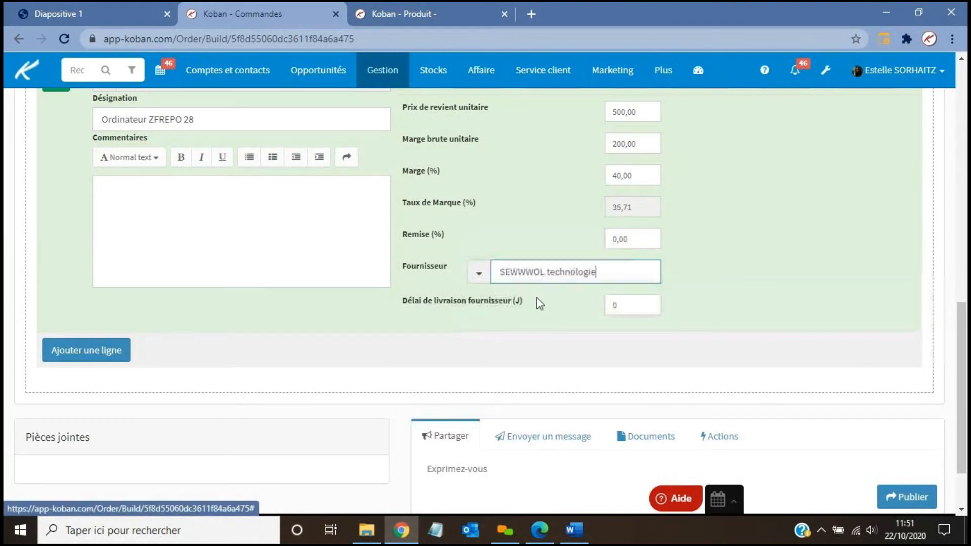
scroll(739, 299, "up", 2)
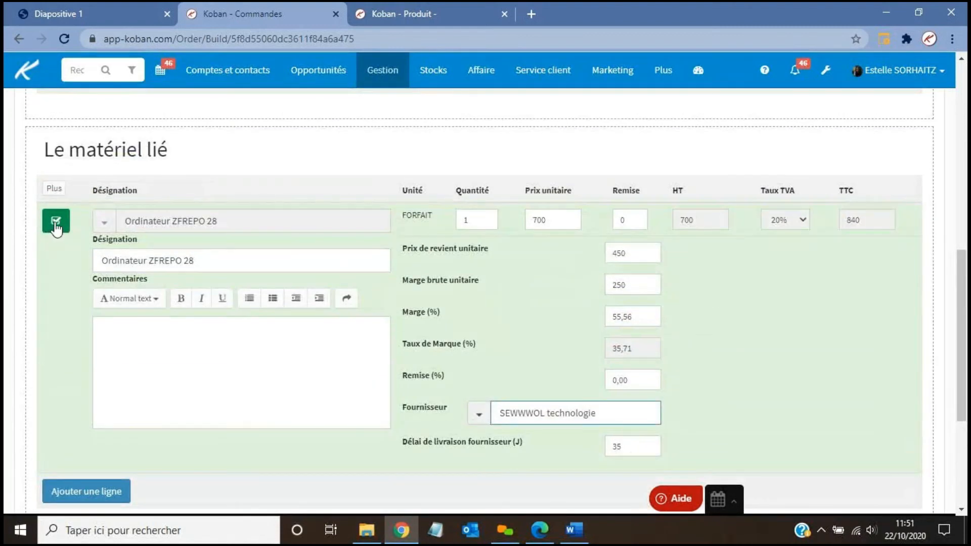
left_click(55, 223)
- Reload and validate the ESPACE DE COWORKING customer order, and open its supplier order management
scroll(448, 356, "up", 5)
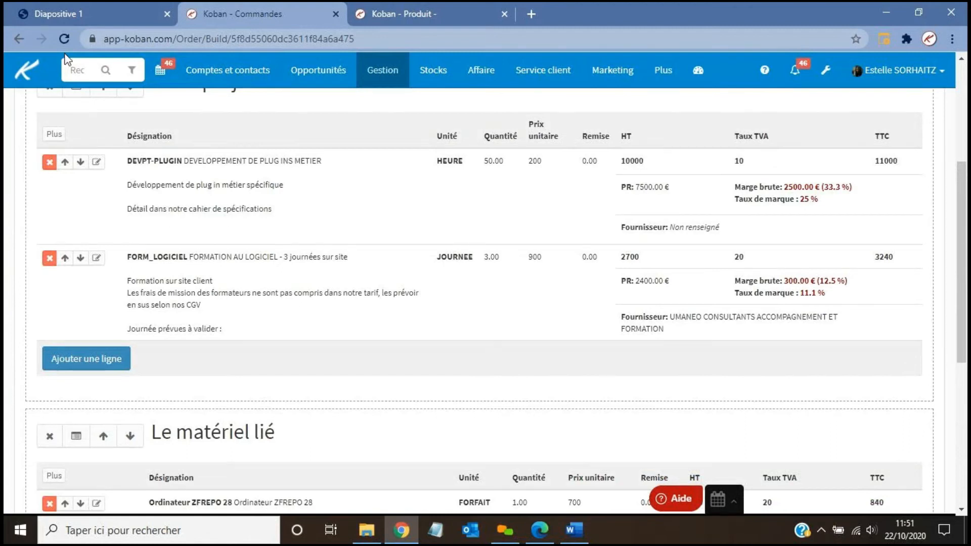
left_click(64, 38)
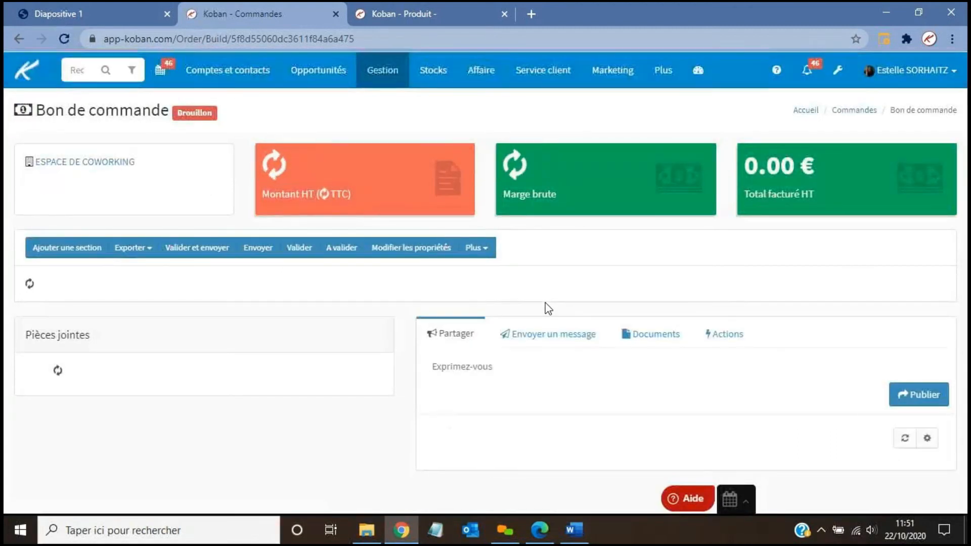
scroll(592, 299, "down", 5)
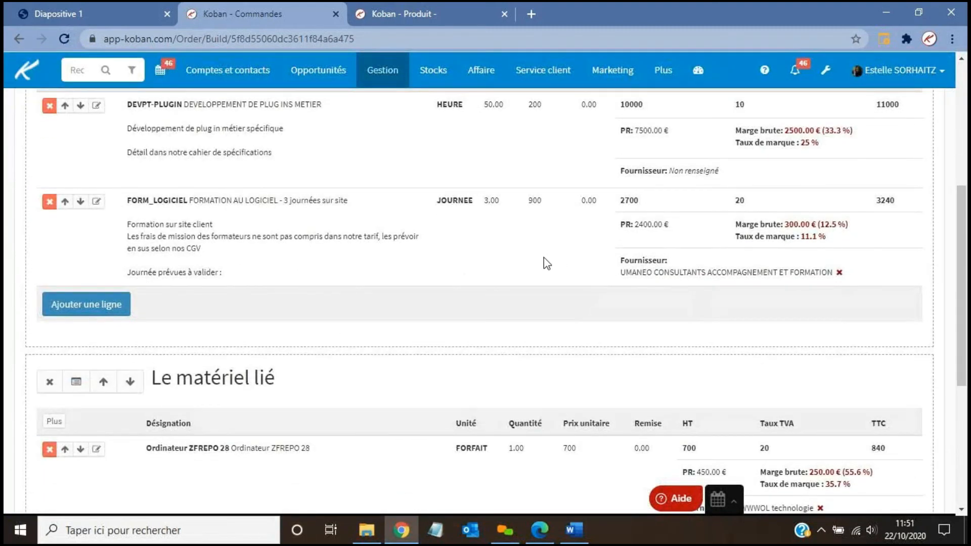
scroll(546, 262, "down", 3)
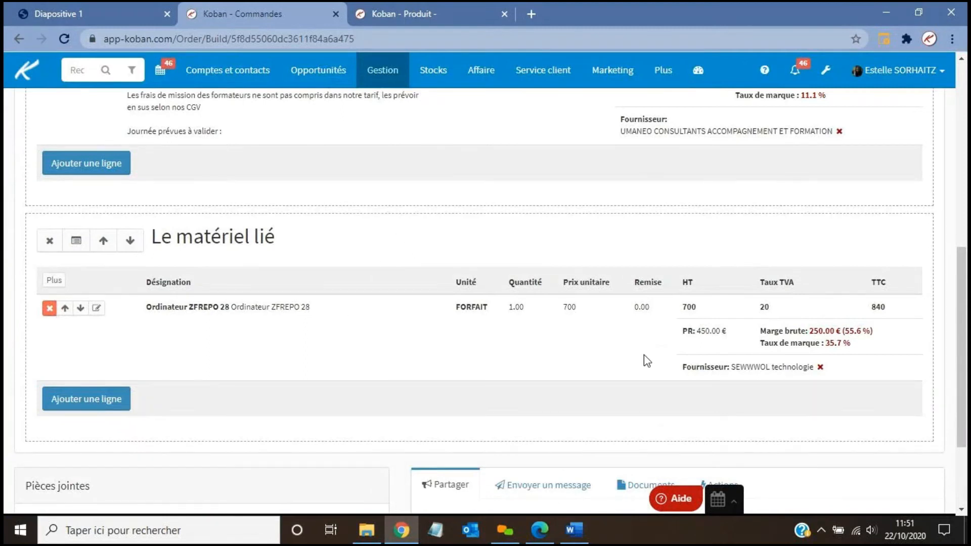
scroll(645, 357, "up", 8)
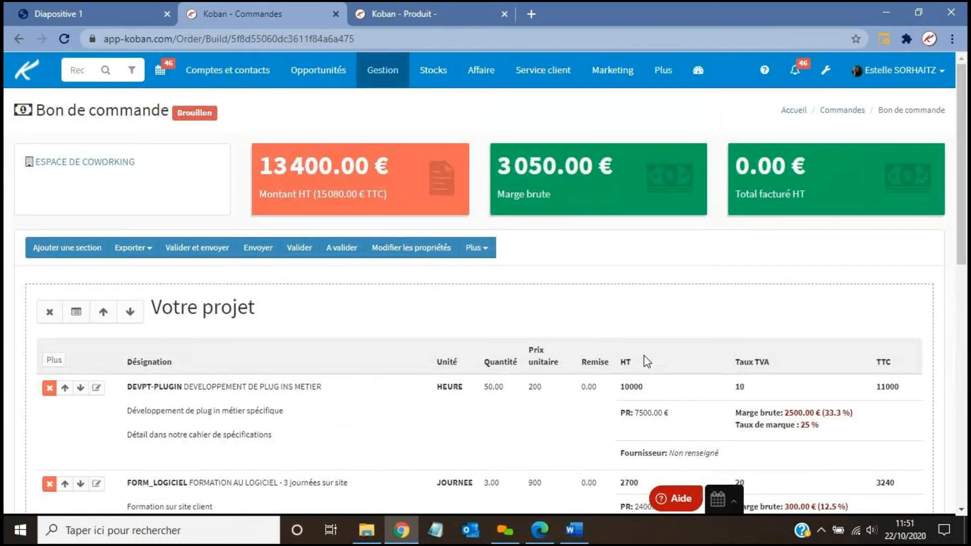
left_click(300, 254)
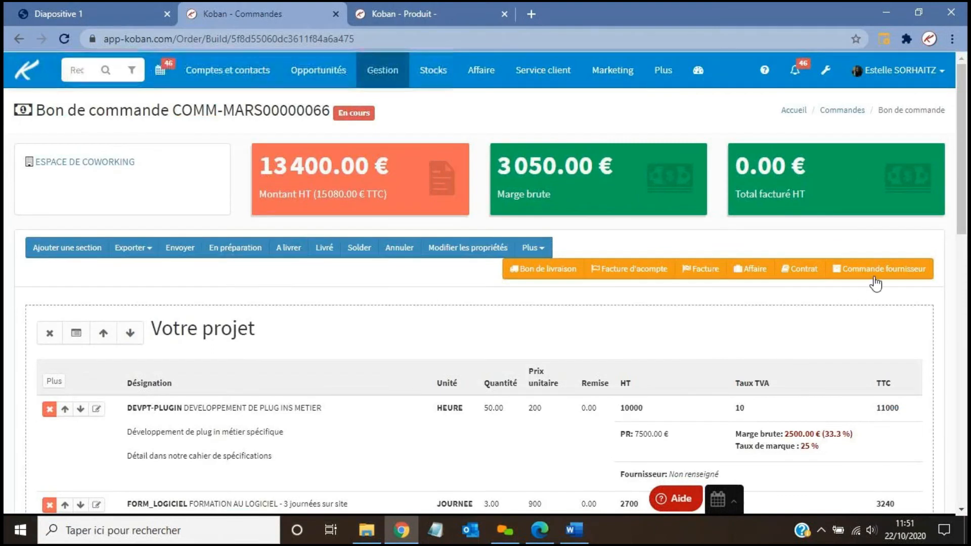
left_click(877, 274)
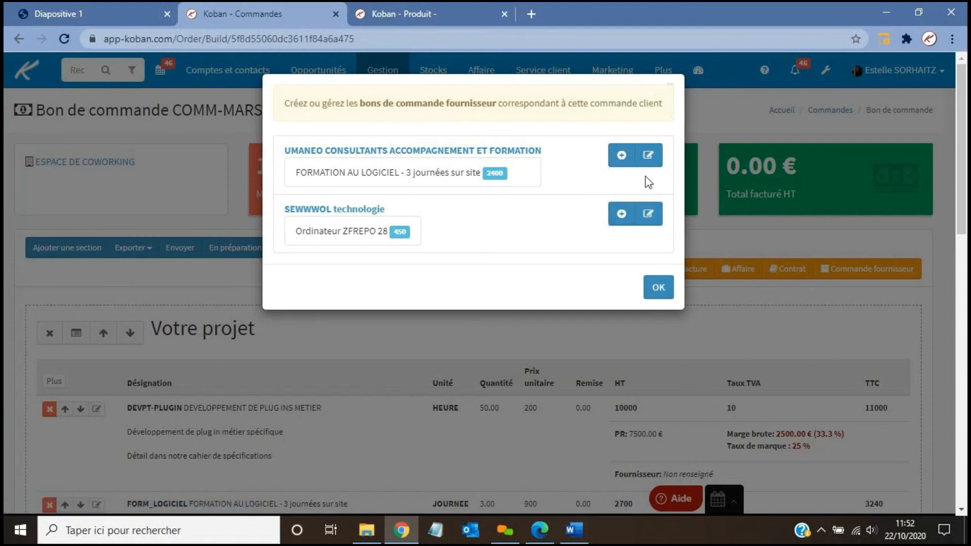
left_click(649, 157)
left_click(444, 104)
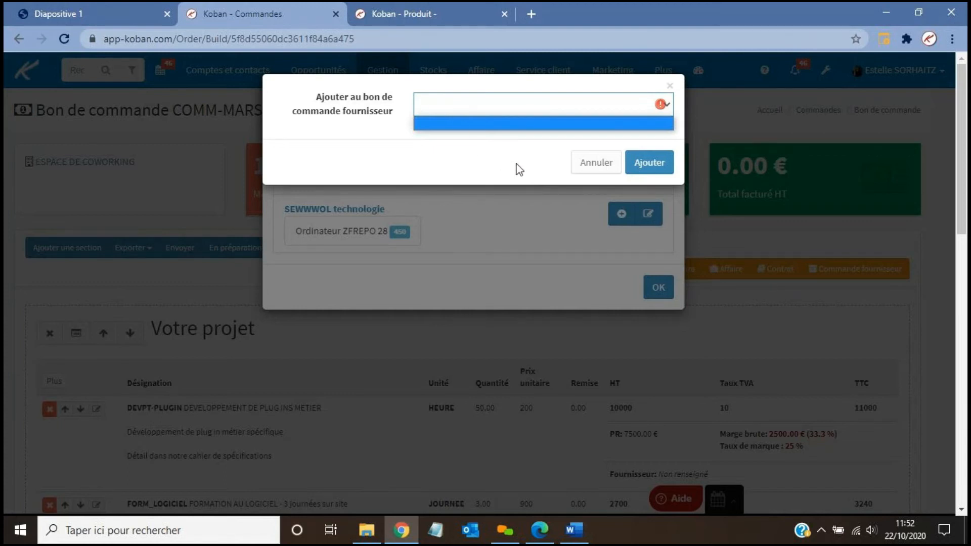
left_click(590, 164)
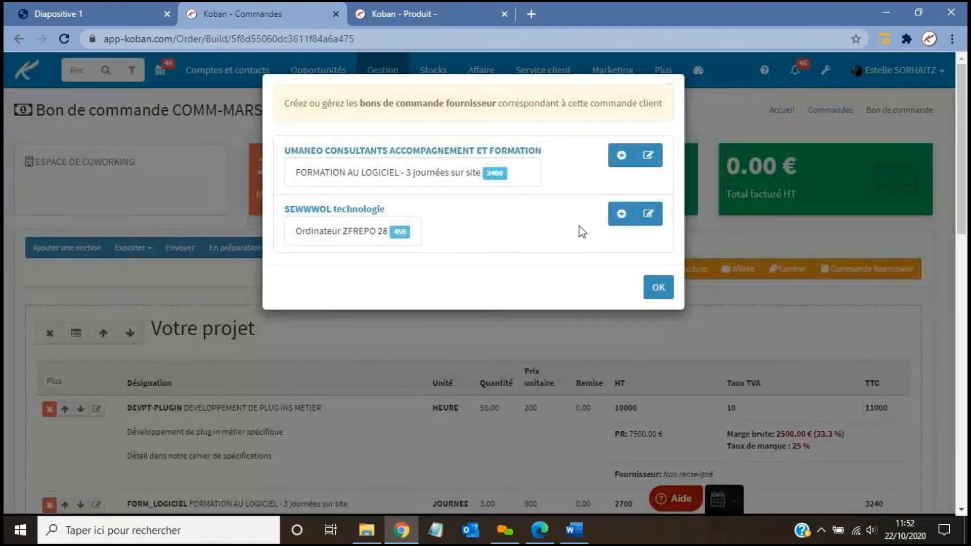
- Create a new supplier order for UMANEO CONSULTANTS ACCOMPAGNEMENT ET FORMATION from its training line and validate it
left_click(621, 157)
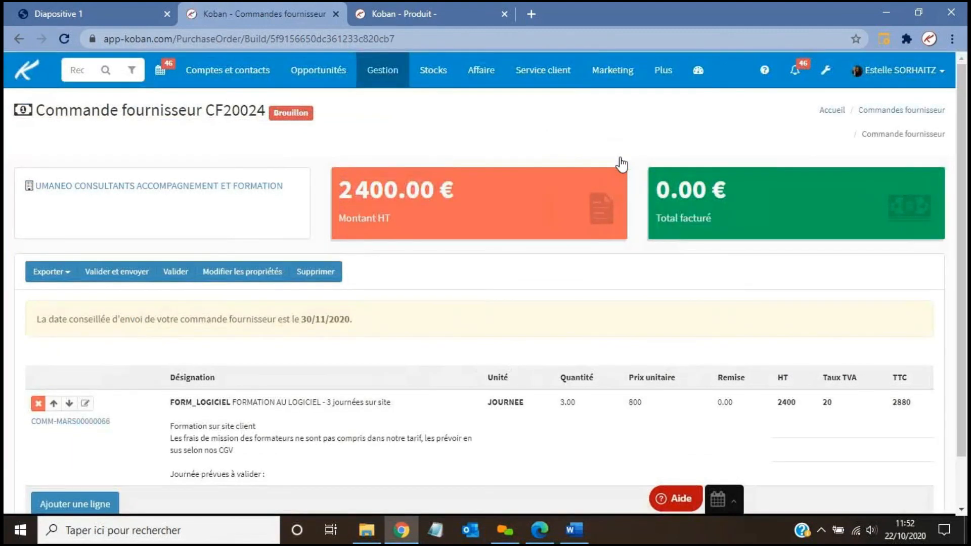
scroll(476, 329, "down", 1)
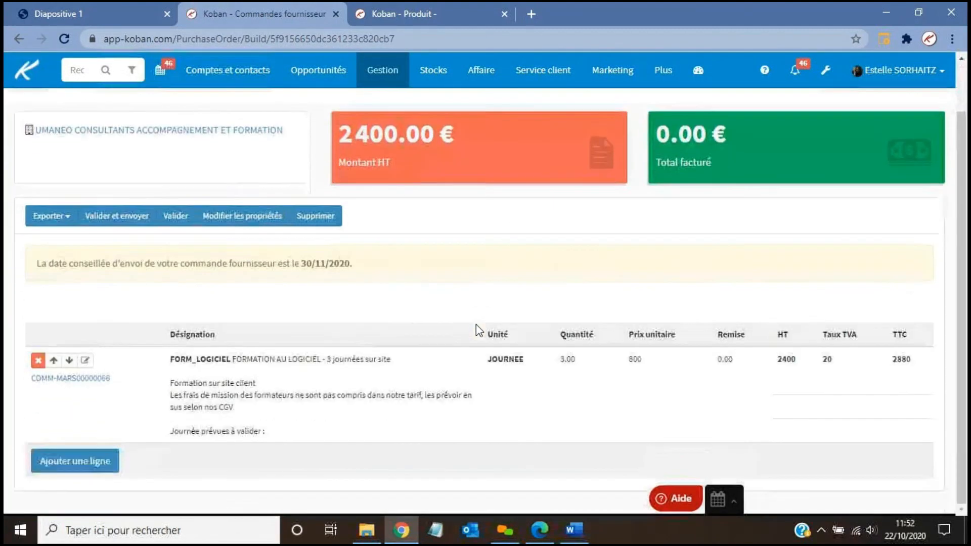
left_click(177, 218)
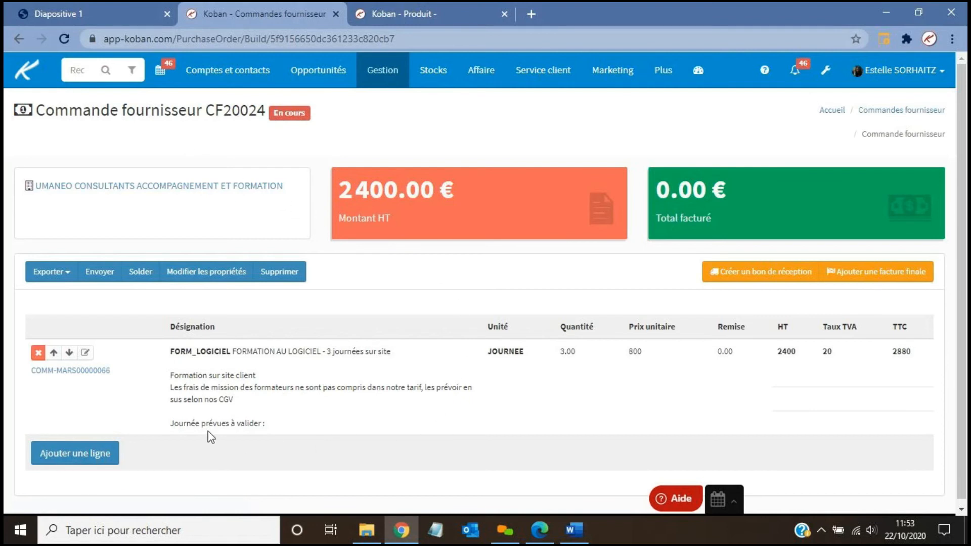
- Open the customer order linked to the supplier order line, and follow the FORM_LOGICIEL line's link back to the supplier order
left_click(90, 372)
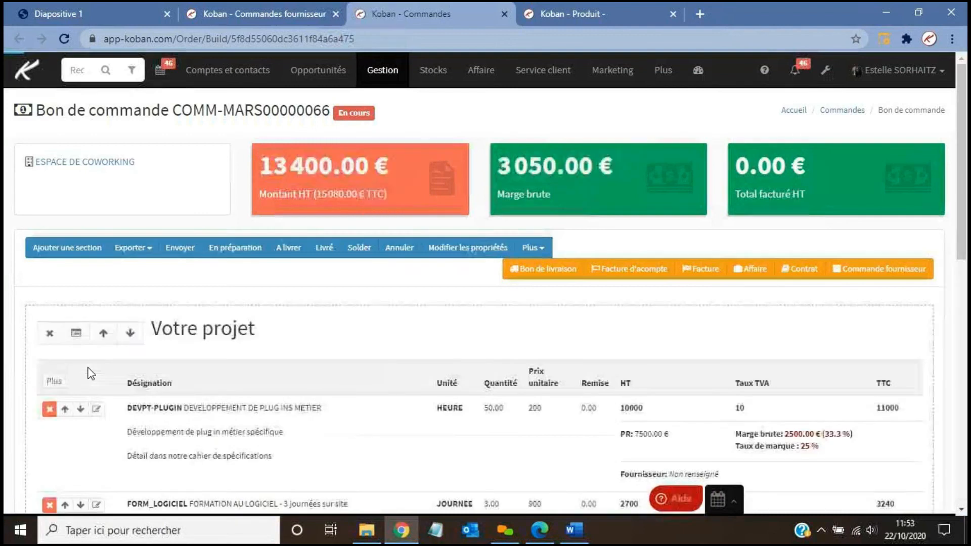
scroll(364, 326, "down", 1)
scroll(366, 327, "down", 3)
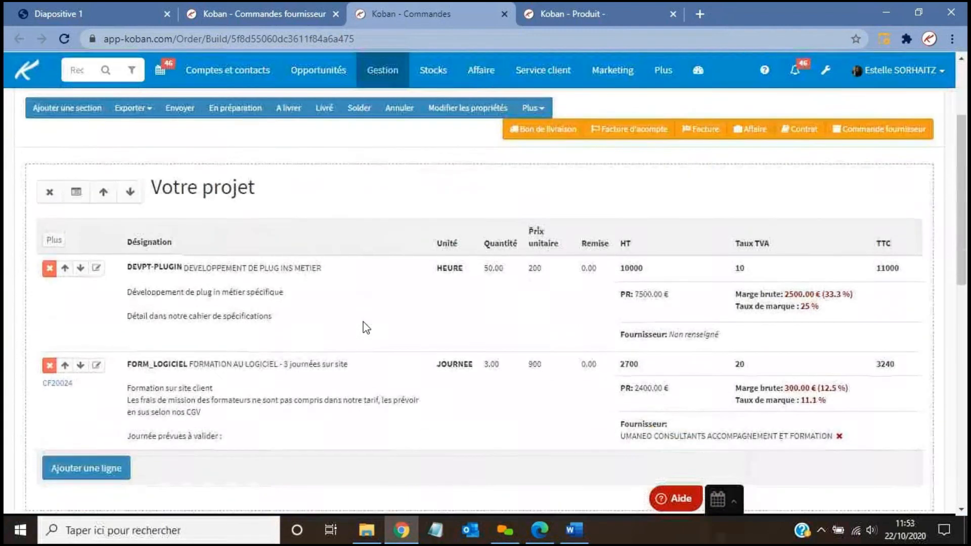
scroll(366, 328, "up", 4)
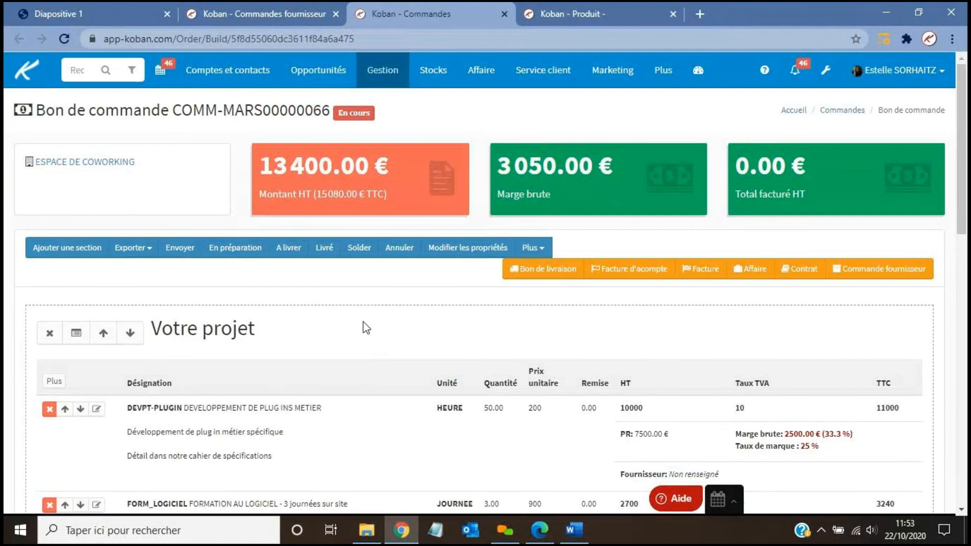
scroll(366, 327, "down", 4)
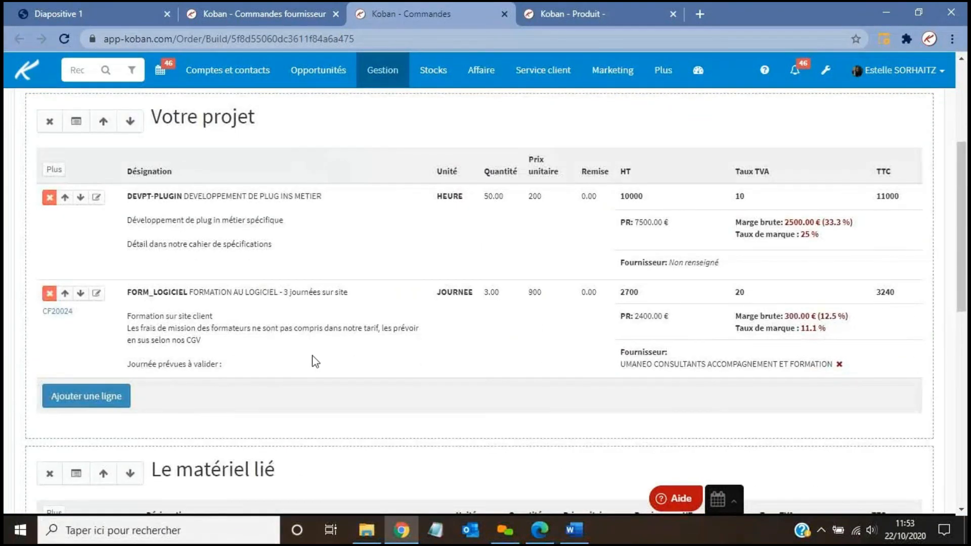
left_click(60, 312)
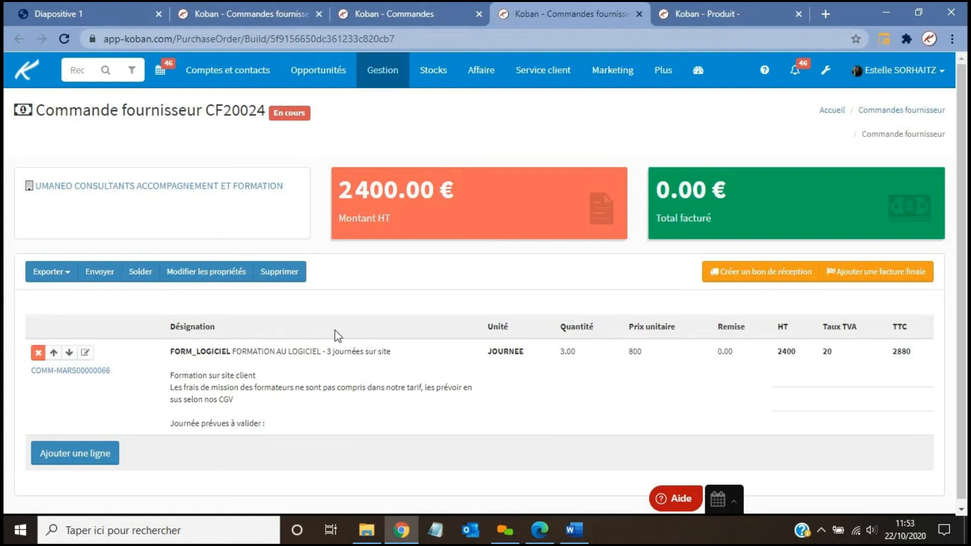
- Open the list of supplier orders in progress, view the draft supplier orders, and return to those in progress
left_click(383, 76)
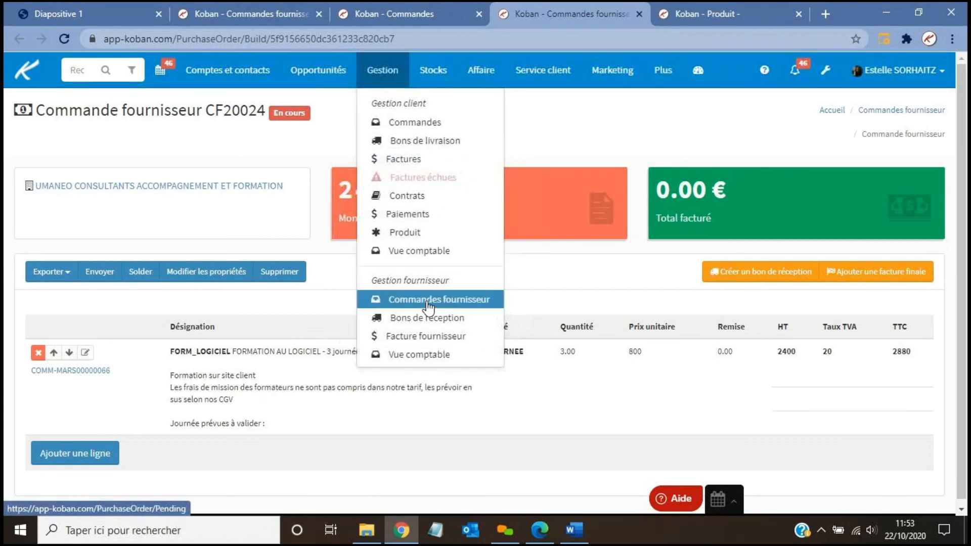
left_click(428, 303)
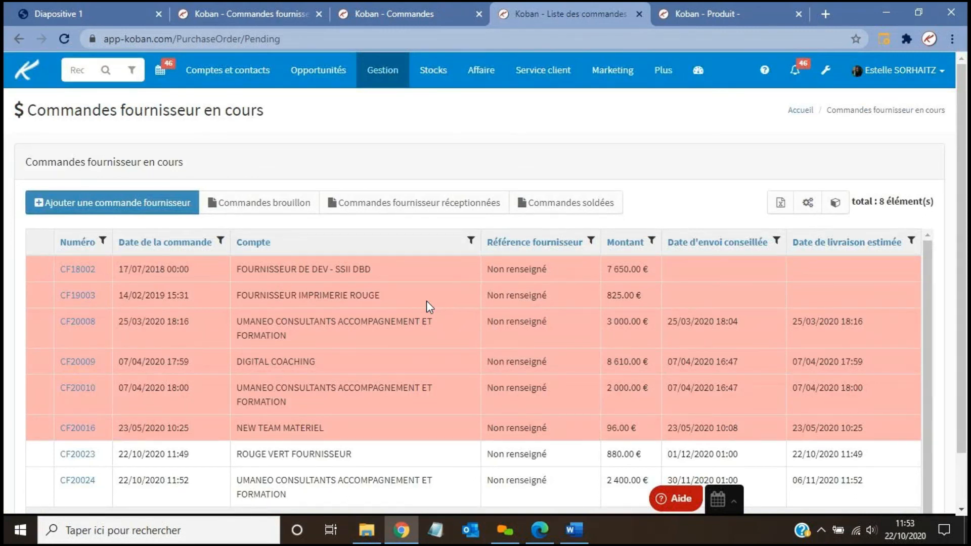
left_click(254, 207)
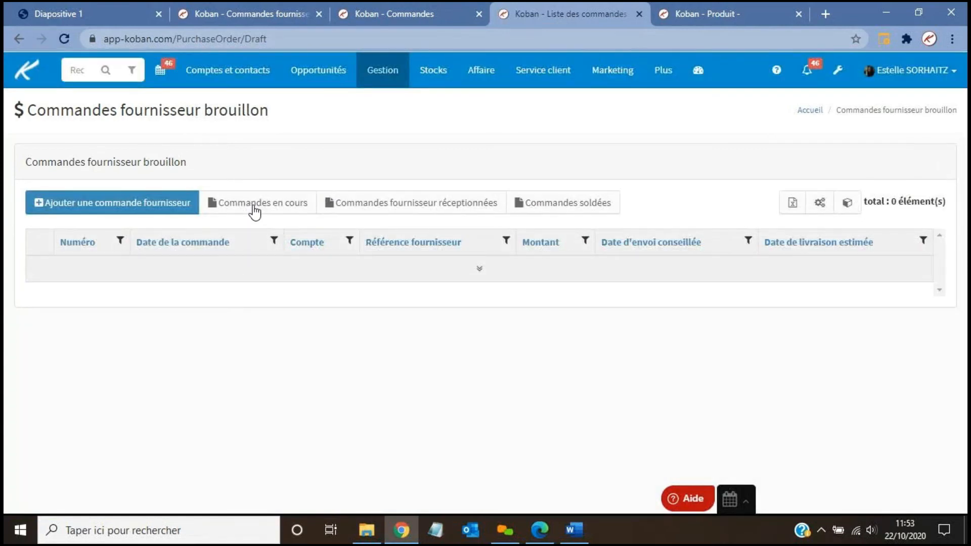
left_click(254, 207)
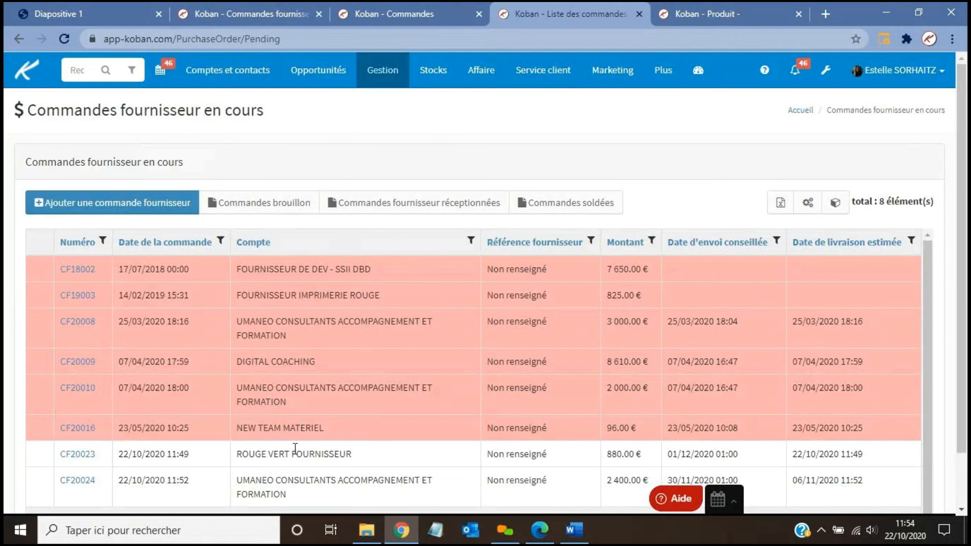
- View the ROUGE VERT FOURNISSEUR supplier order and return to the supplier orders in progress
left_click(76, 456)
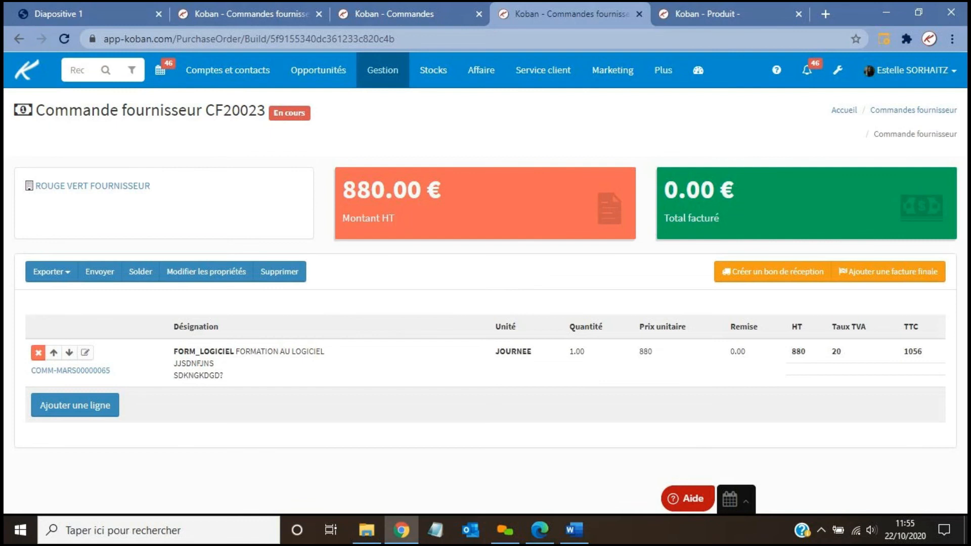
left_click(386, 70)
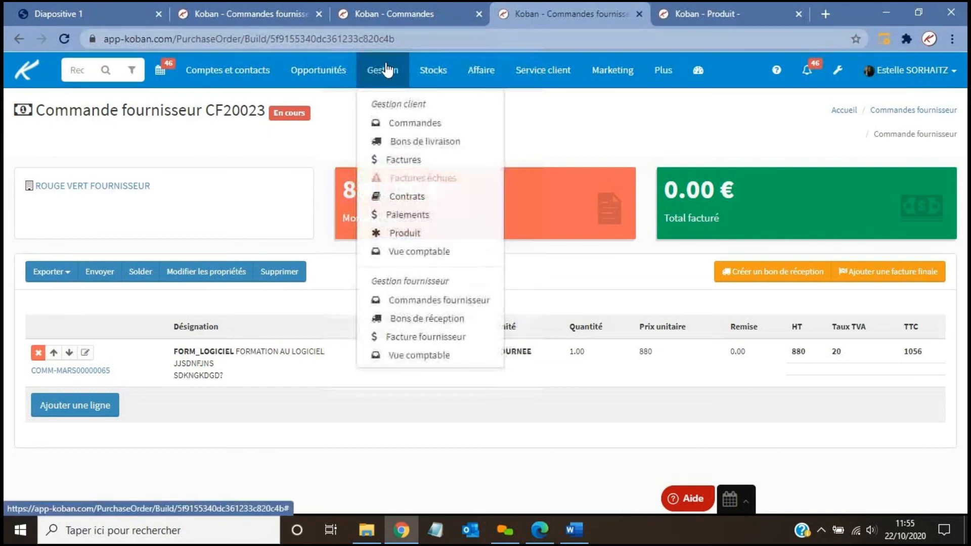
left_click(429, 304)
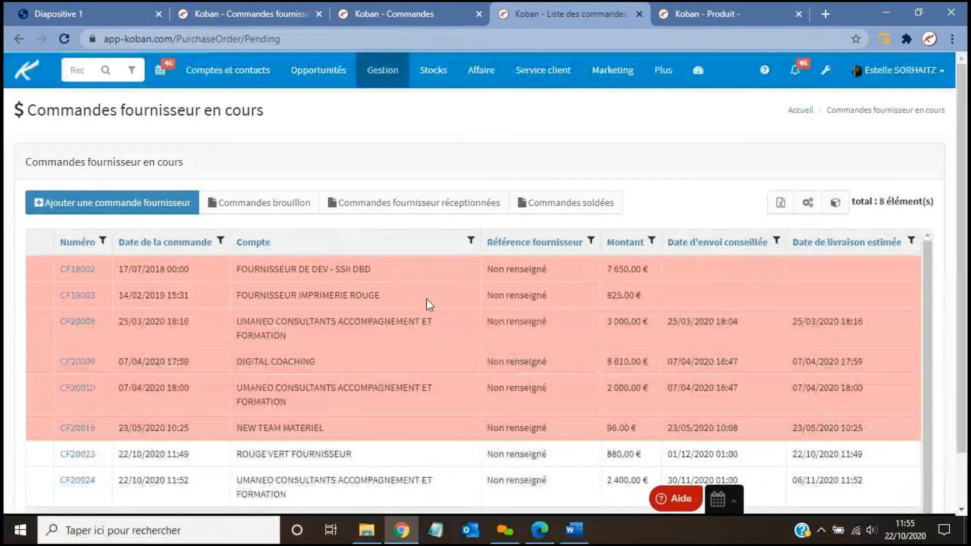
left_click(132, 209)
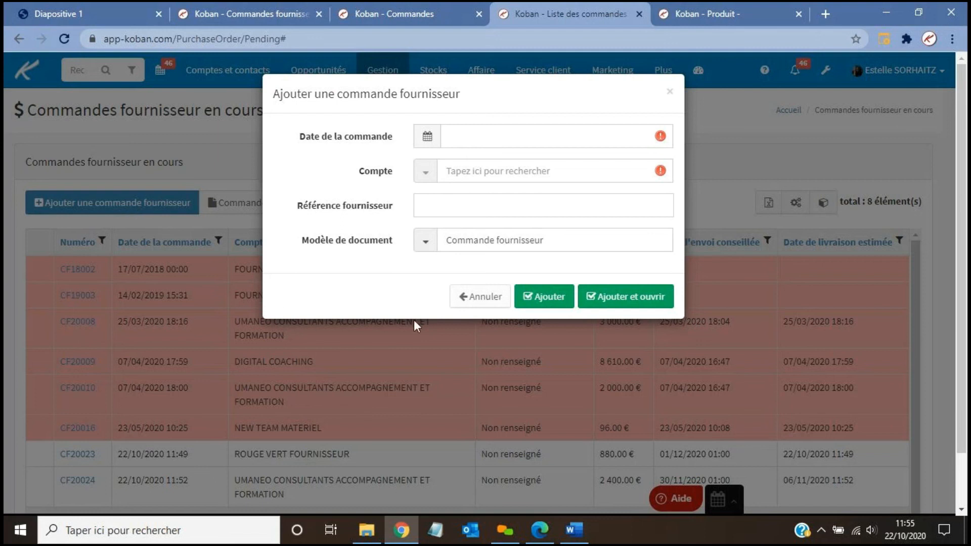
left_click(492, 300)
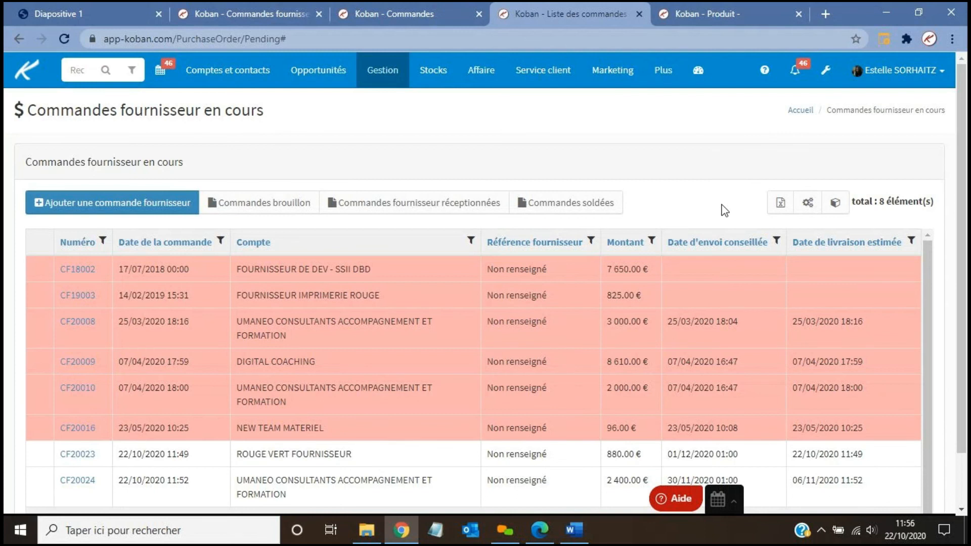
left_click(703, 46)
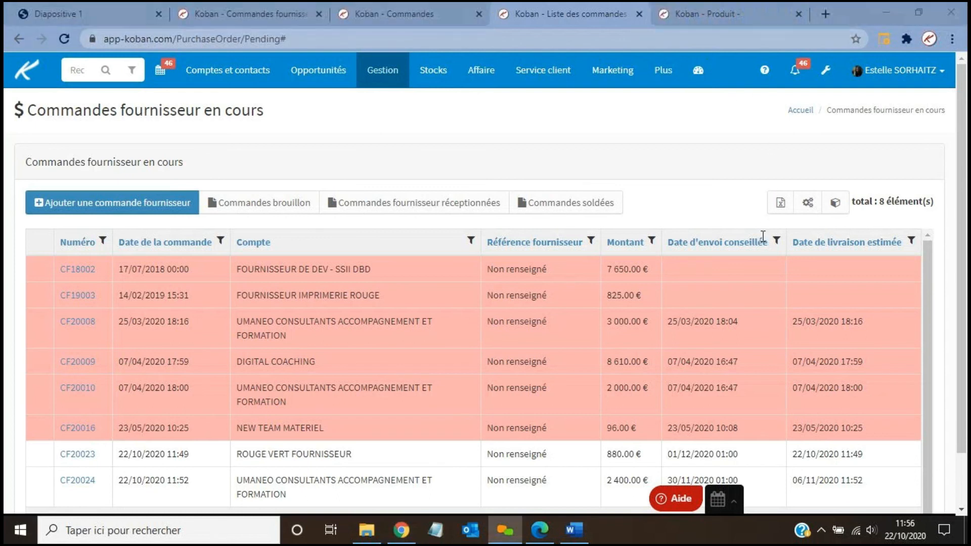